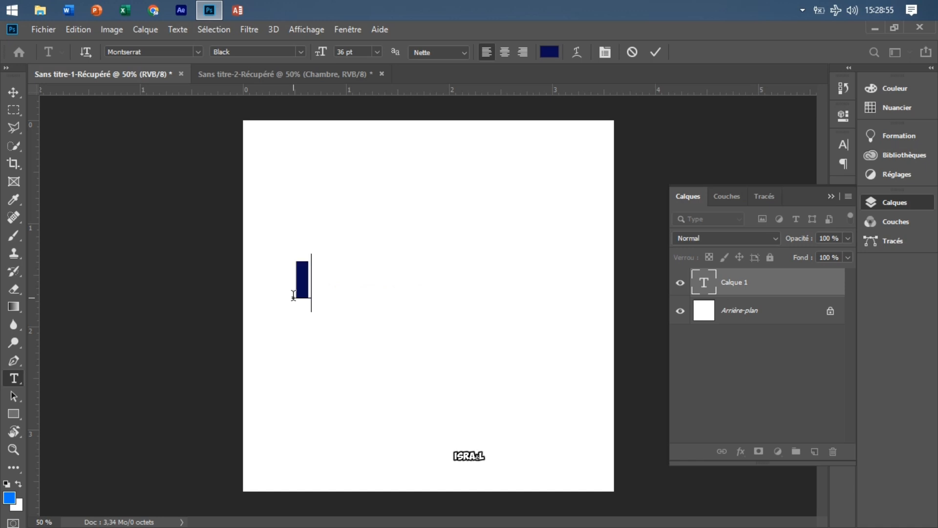
# Finish entering the text ISRAEL on the canvas and commit it
pyautogui.write('A')
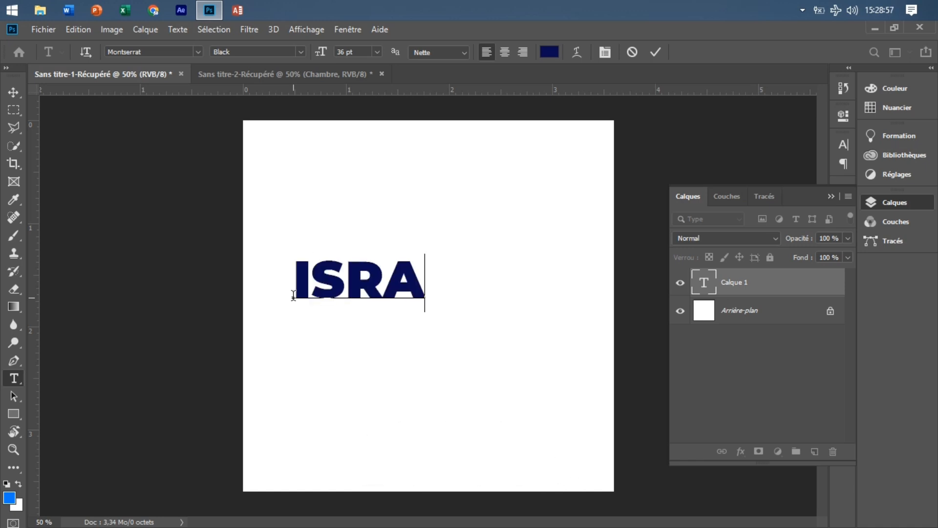
pyautogui.write('EL')
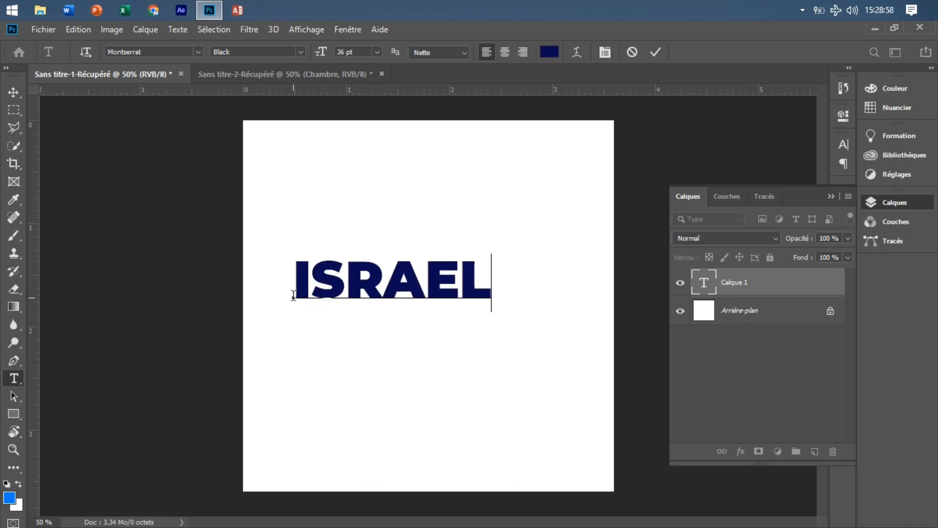
pyautogui.click(656, 52)
pyautogui.click(15, 93)
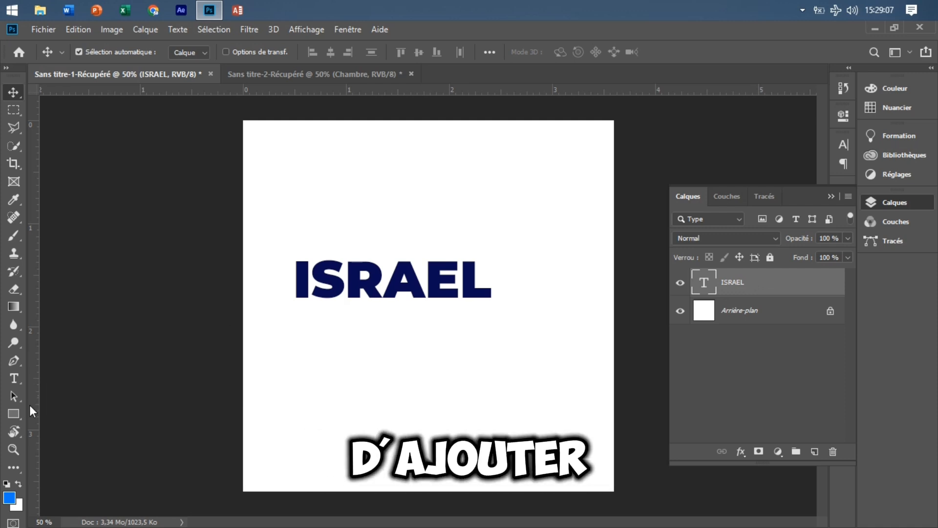
# Draw a blue rectangle about 576 × 132 px below the ISRAEL text and collapse its shape properties
pyautogui.click(16, 414)
pyautogui.moveTo(327, 353); pyautogui.dragTo(525, 398)
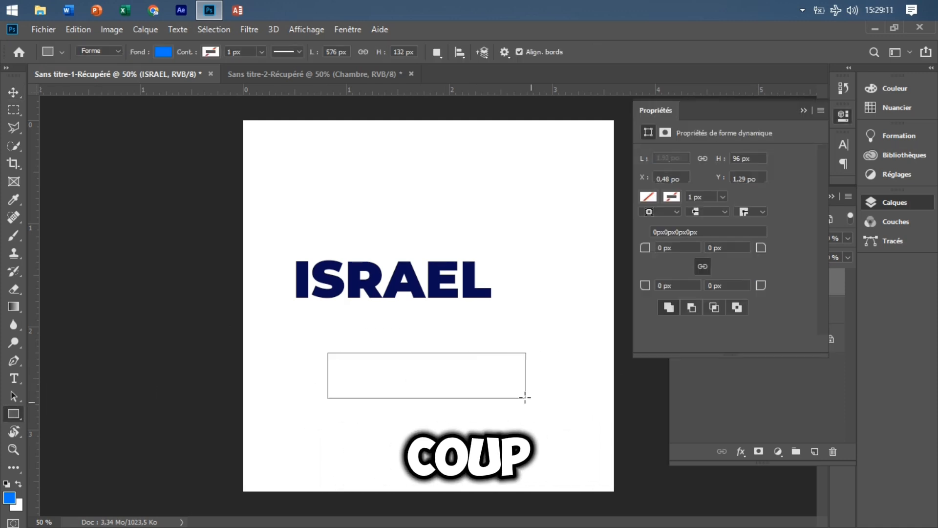
pyautogui.click(803, 110)
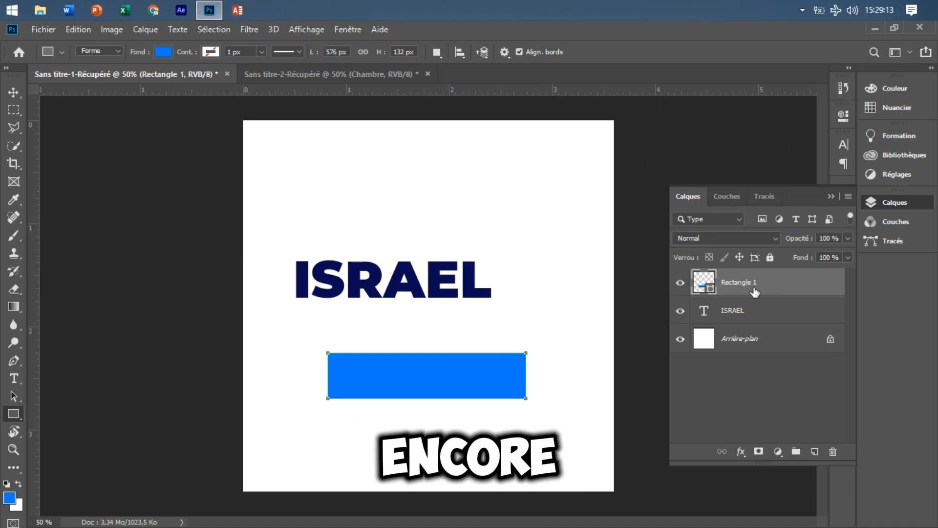
# Select the rectangle and ISRAEL layers in turn, and hide and show each of the two layers again
pyautogui.click(769, 320)
pyautogui.click(782, 291)
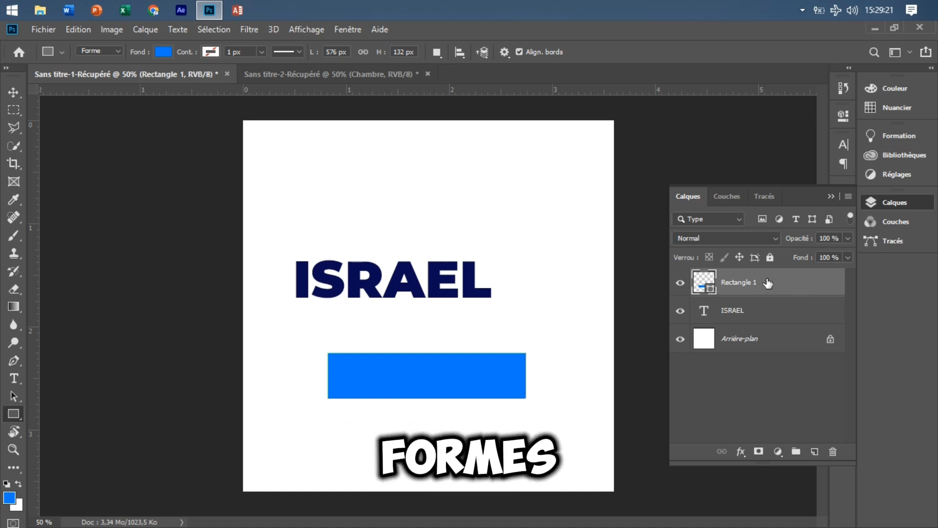
pyautogui.click(776, 320)
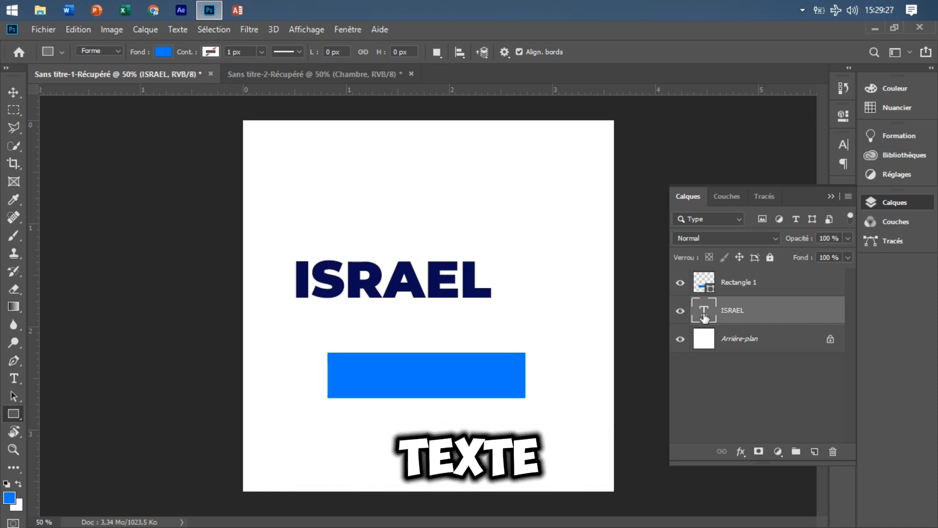
pyautogui.click(716, 292)
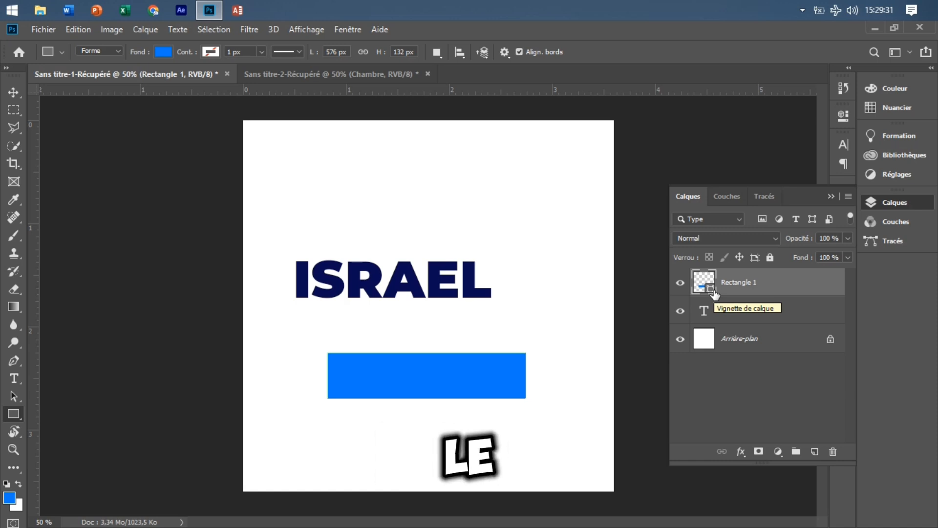
pyautogui.click(680, 285)
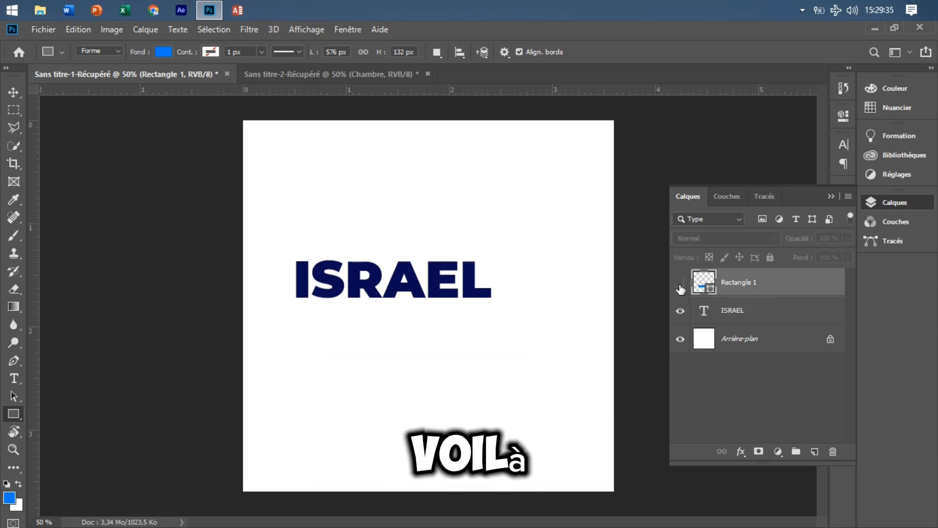
pyautogui.click(681, 285)
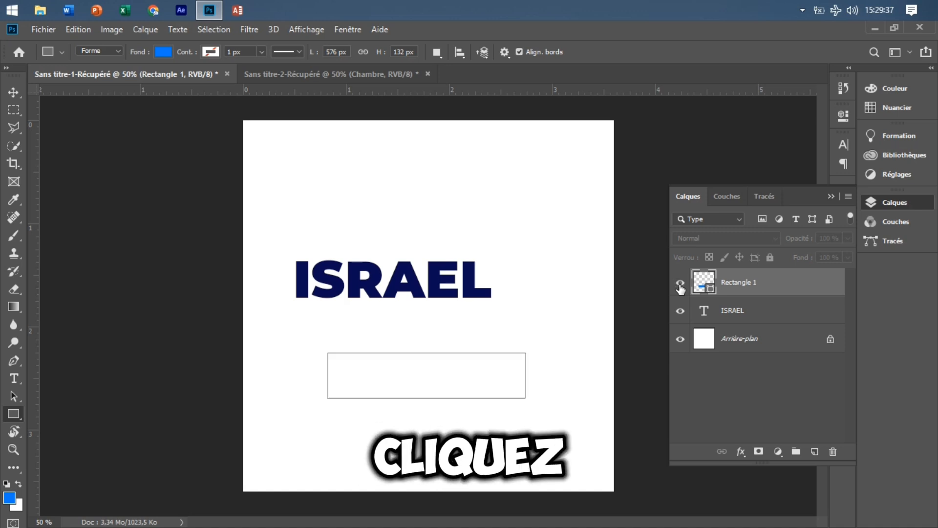
pyautogui.click(681, 311)
pyautogui.click(681, 311)
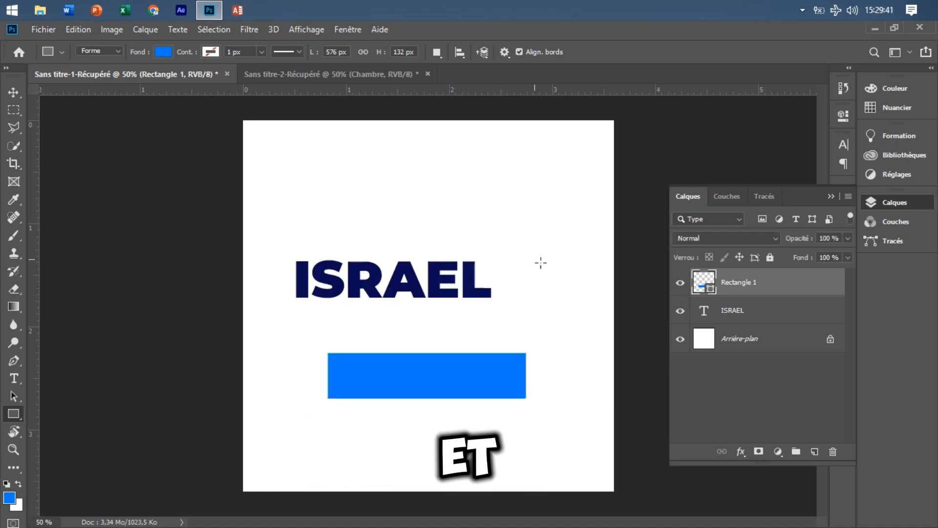
# Place the ISRAEL layer above the rectangle layer and move the text down onto the blue rectangle
pyautogui.click(15, 92)
pyautogui.moveTo(454, 254); pyautogui.dragTo(489, 290)
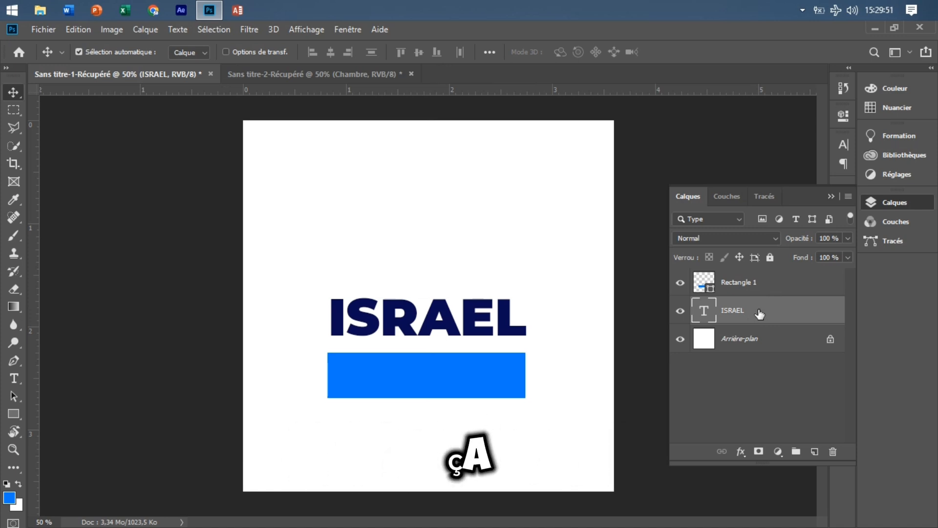
pyautogui.moveTo(771, 319); pyautogui.dragTo(771, 276)
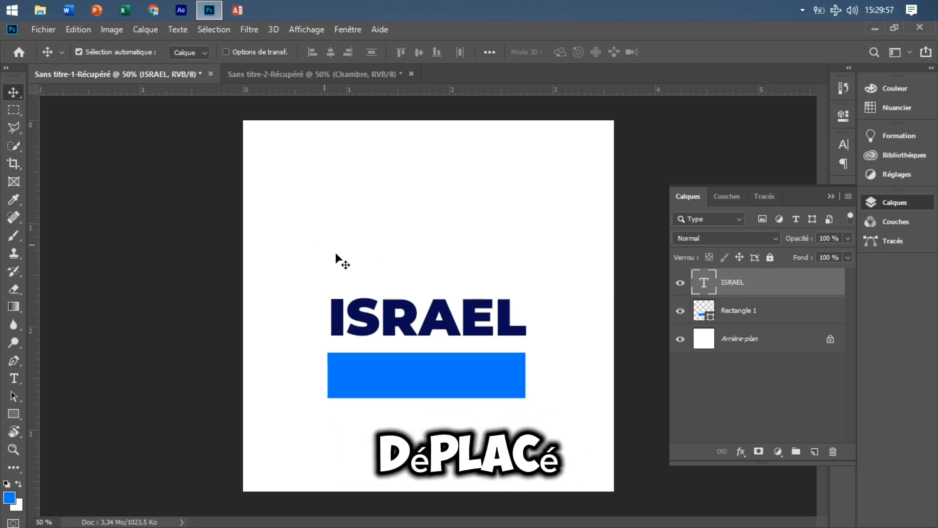
pyautogui.moveTo(439, 315); pyautogui.dragTo(443, 374)
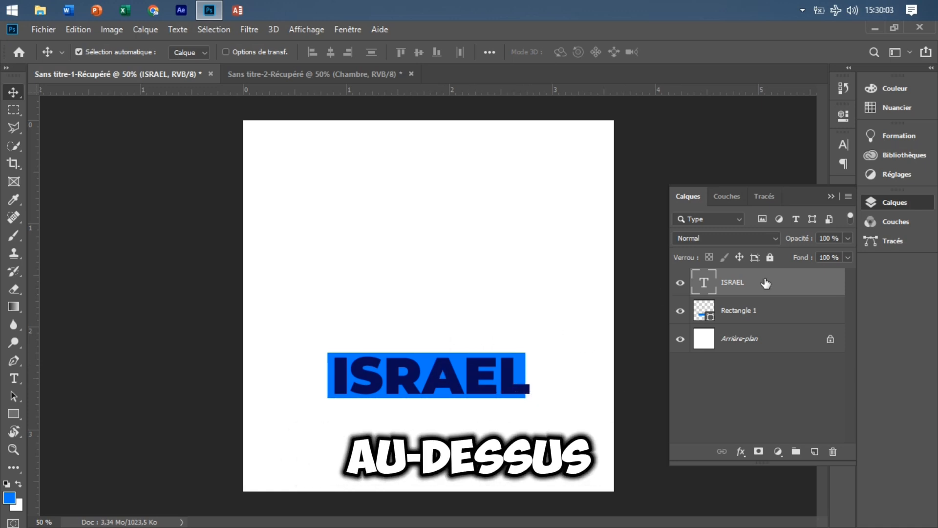
# Move the rectangle layer above the ISRAEL text layer and rename it FORME BLEU
pyautogui.click(770, 313)
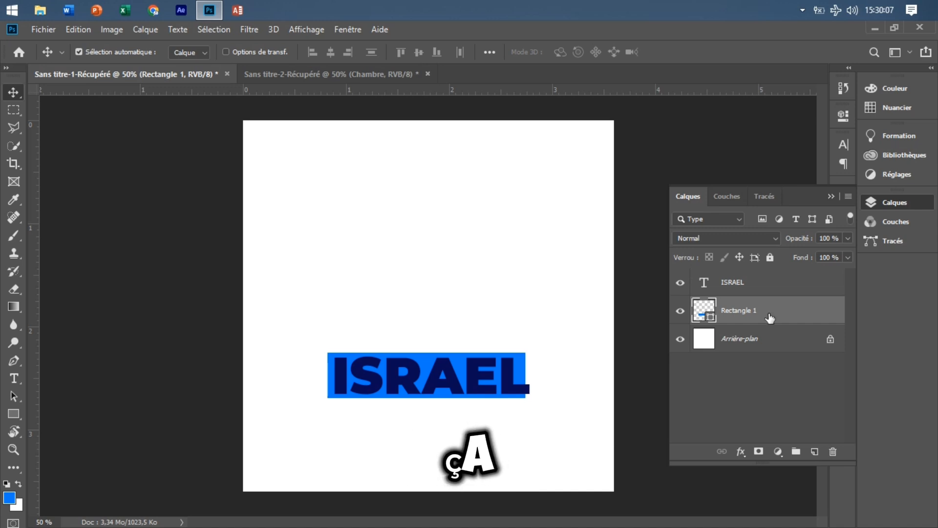
pyautogui.moveTo(770, 315); pyautogui.dragTo(769, 278)
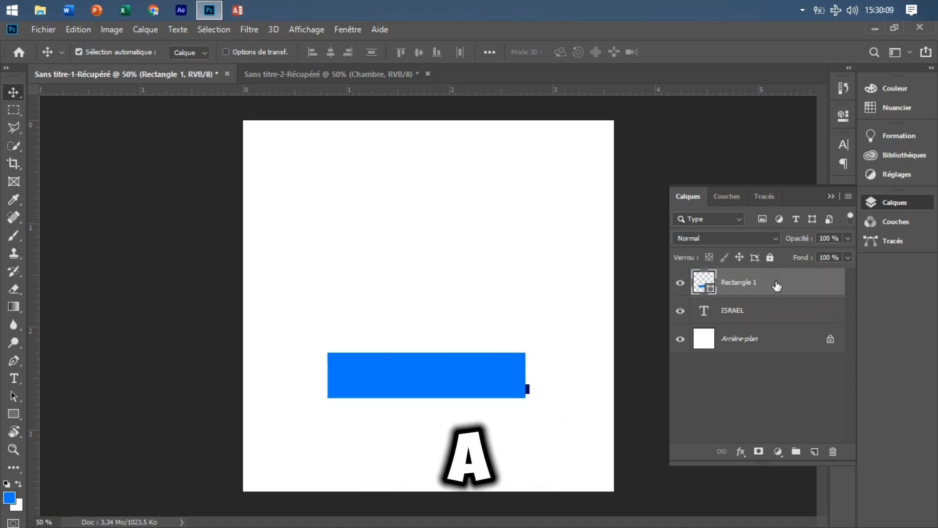
pyautogui.doubleClick(738, 284)
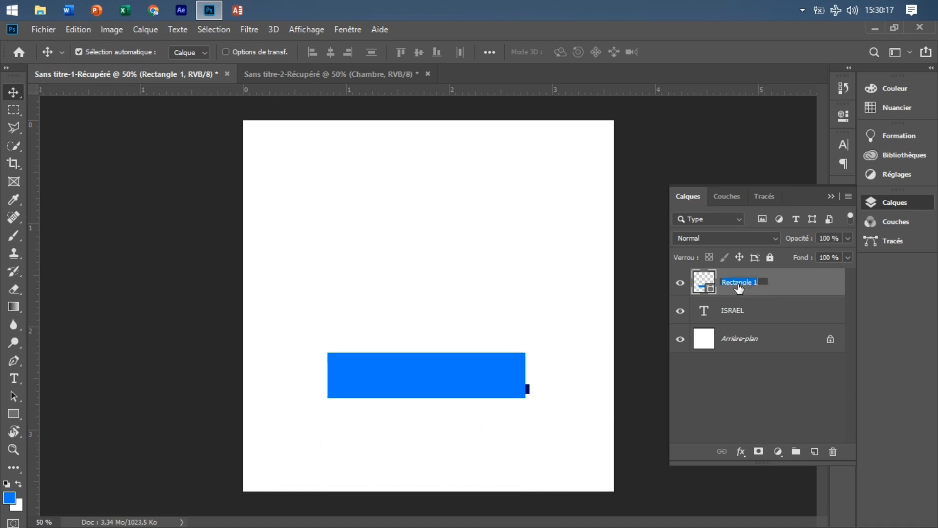
pyautogui.write('FOR')
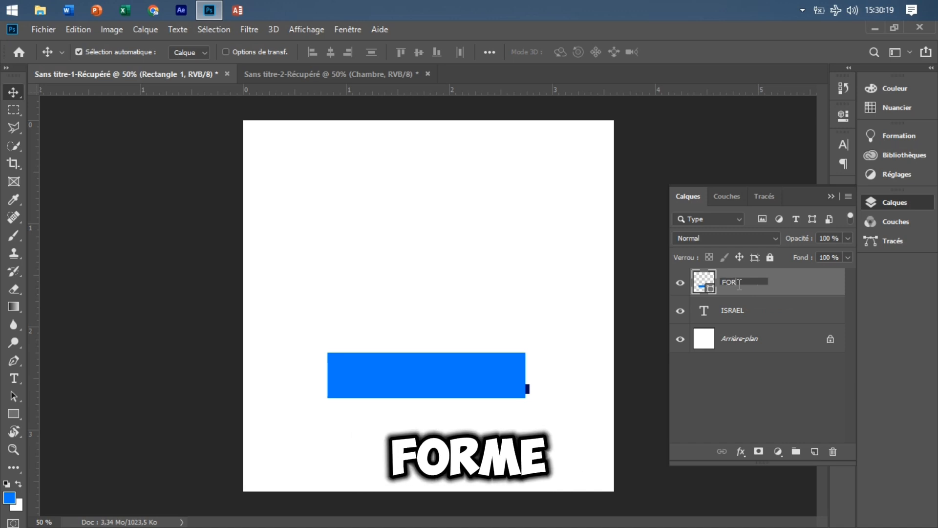
pyautogui.write('ME BLEU')
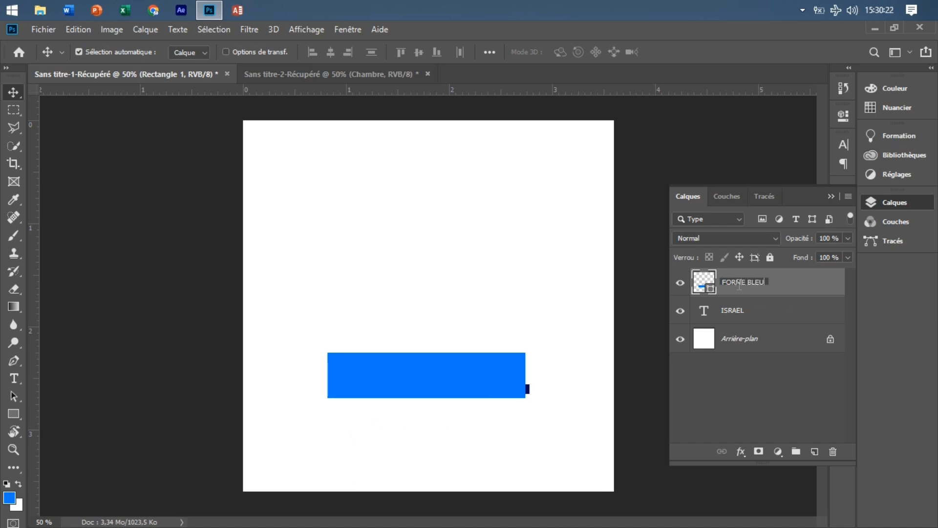
pyautogui.click(814, 291)
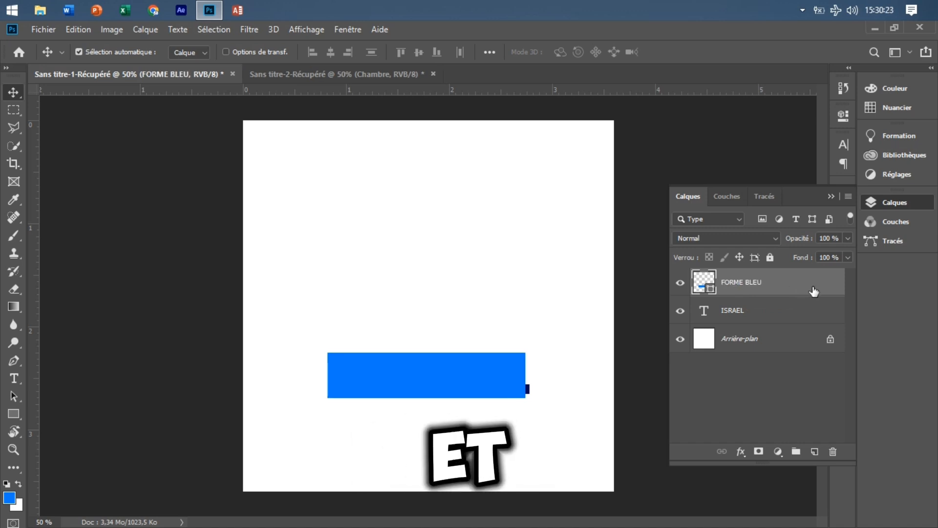
# Add a new layer above FORME BLEU and draw a rectangle about 336 × 152 px in the upper half of the canvas
pyautogui.click(795, 315)
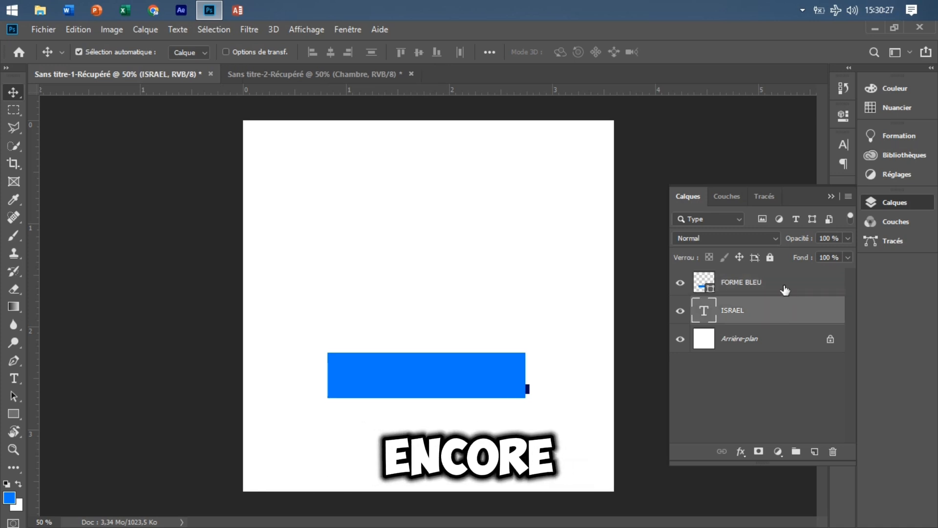
pyautogui.click(785, 291)
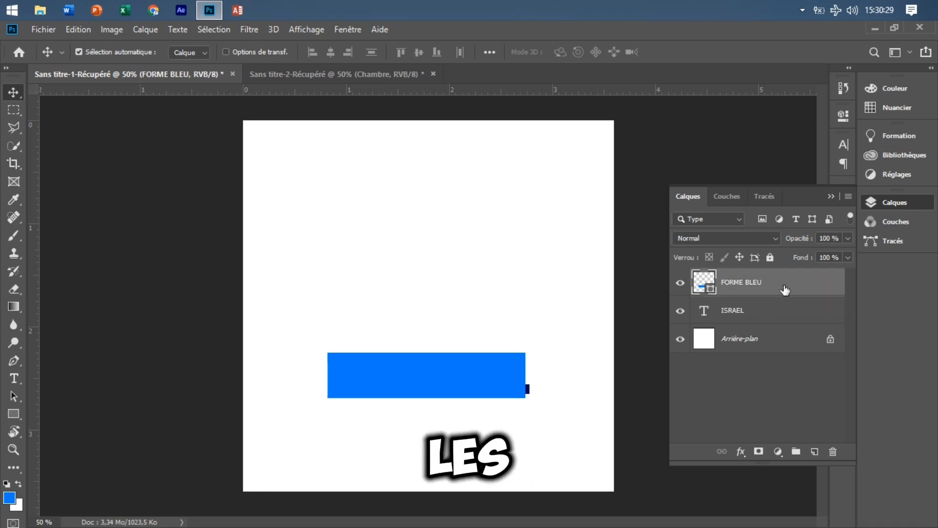
pyautogui.click(814, 452)
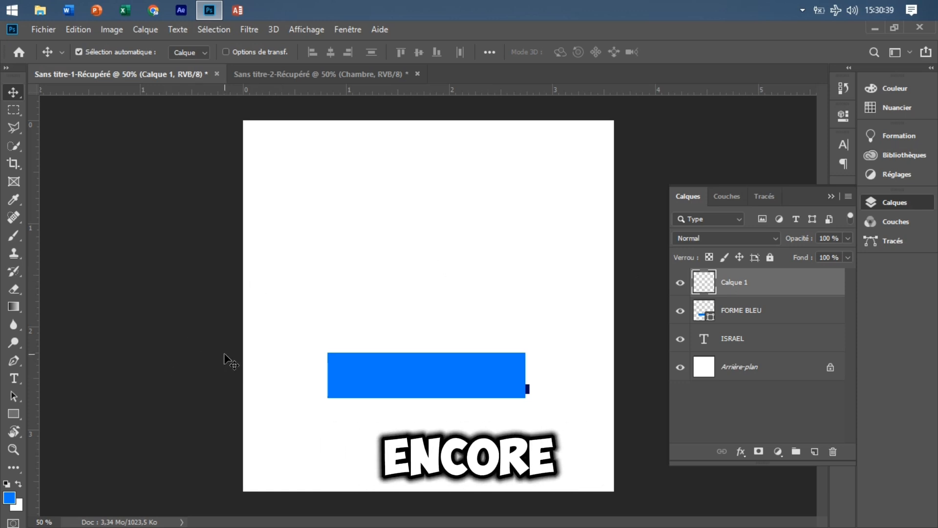
pyautogui.click(13, 414)
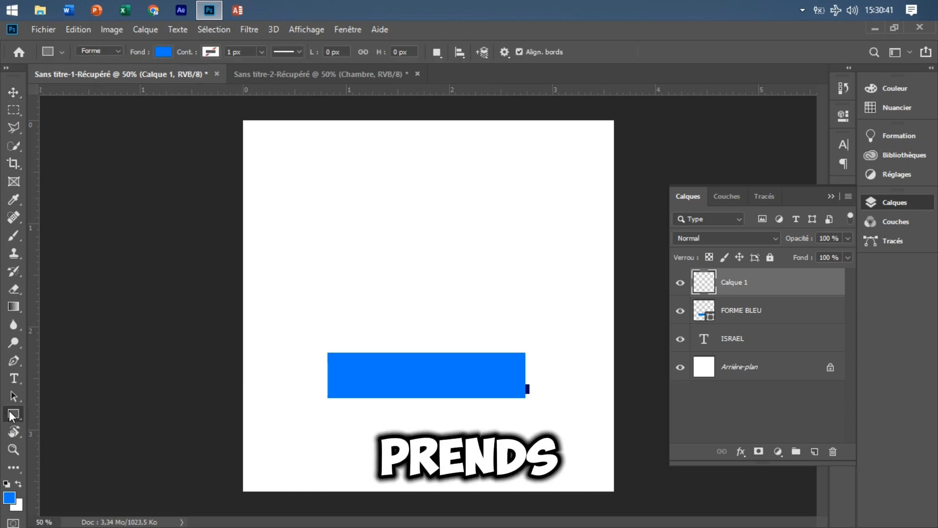
pyautogui.moveTo(348, 196); pyautogui.dragTo(464, 248)
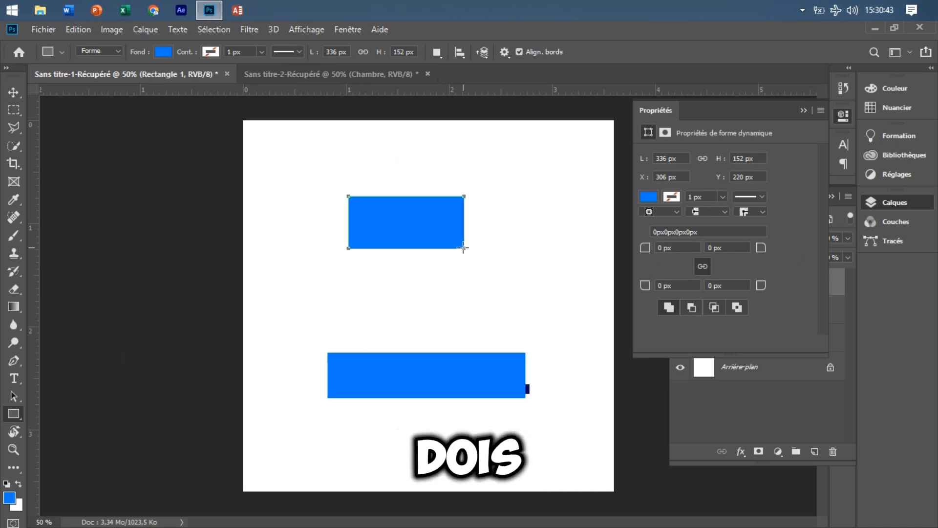
# Change the upper rectangle's fill to red from the recently used colours and collapse its shape properties
pyautogui.click(164, 52)
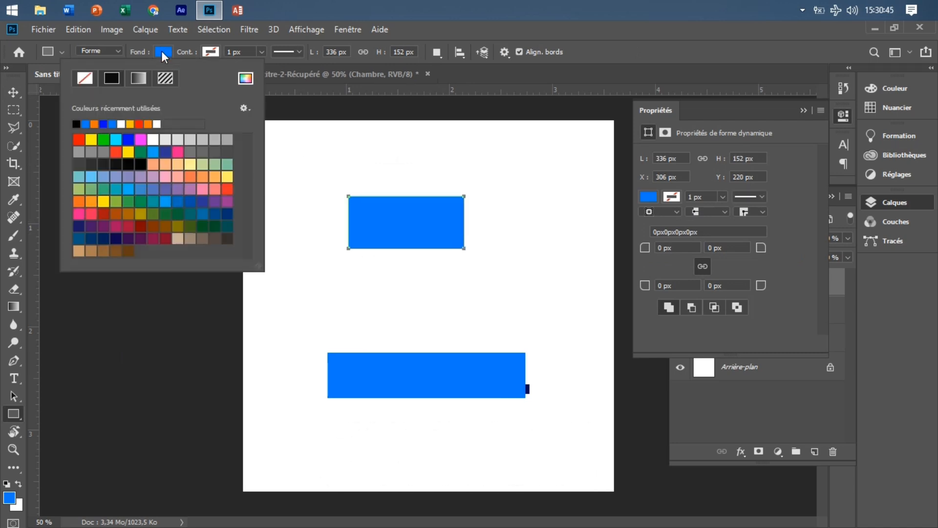
pyautogui.click(141, 125)
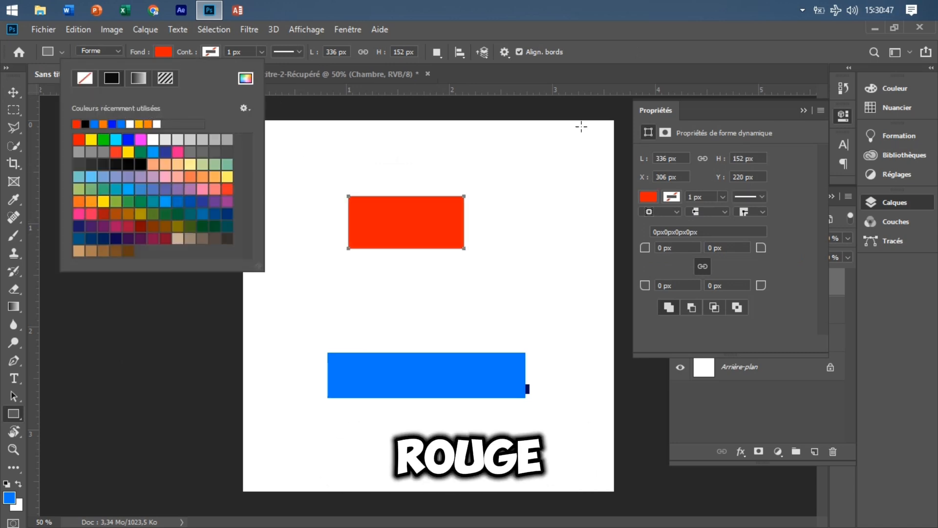
pyautogui.click(799, 109)
pyautogui.click(801, 110)
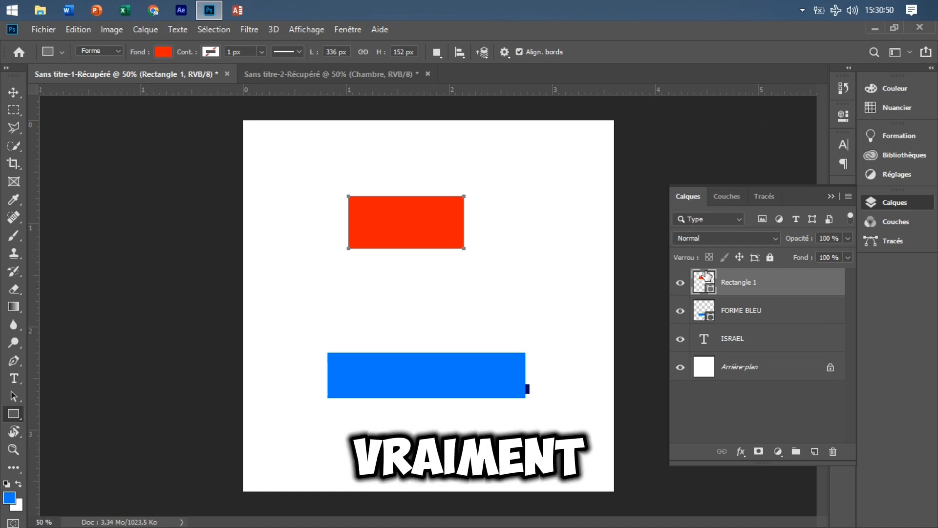
# Rename the red rectangle's layer as FORME ROUGE
pyautogui.doubleClick(741, 284)
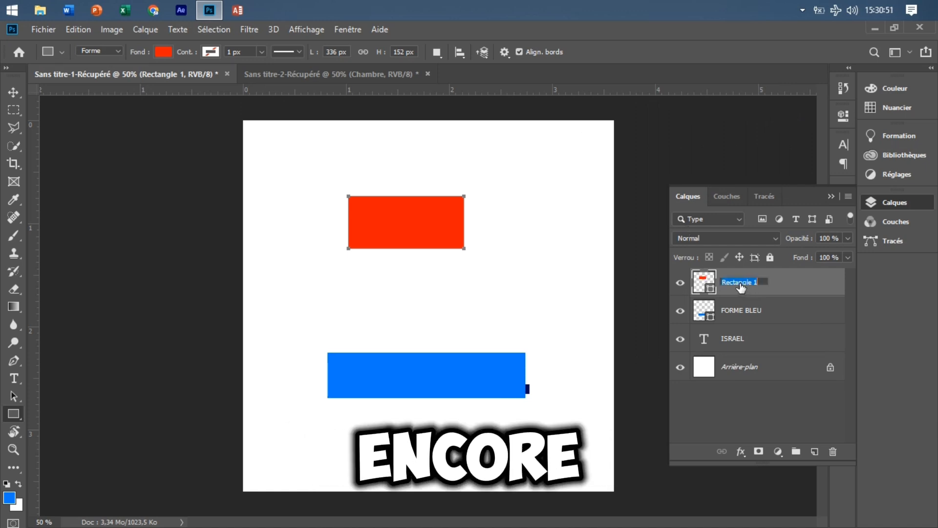
pyautogui.write('FORM')
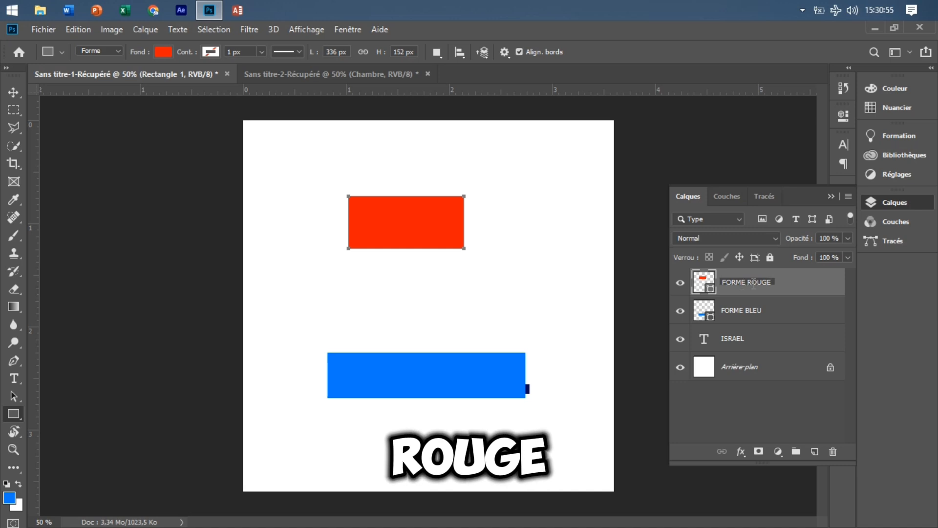
pyautogui.write('E ROUGE')
pyautogui.press('Return')
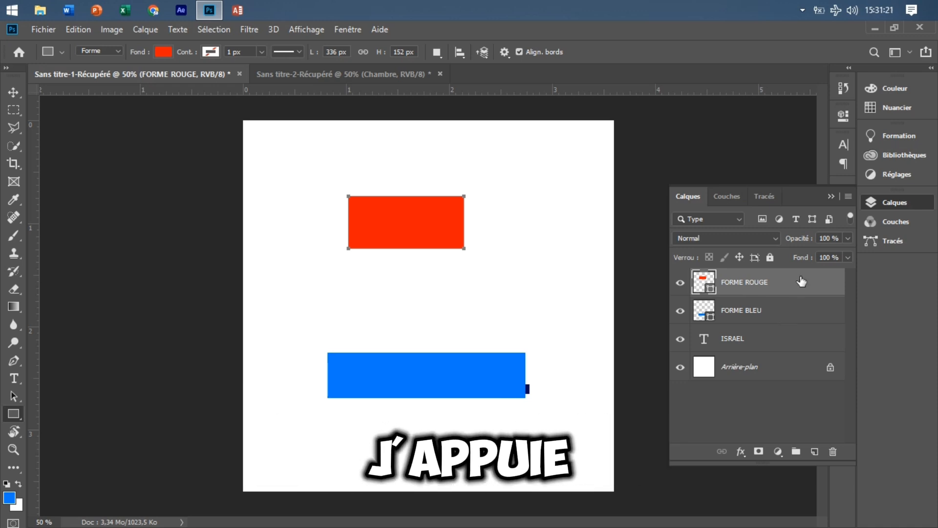
# Group the FORME ROUGE and FORME BLEU layers, and expand and collapse the new group to check its contents
pyautogui.keyDown('ctrl'); pyautogui.click(790, 320); pyautogui.keyUp('ctrl')
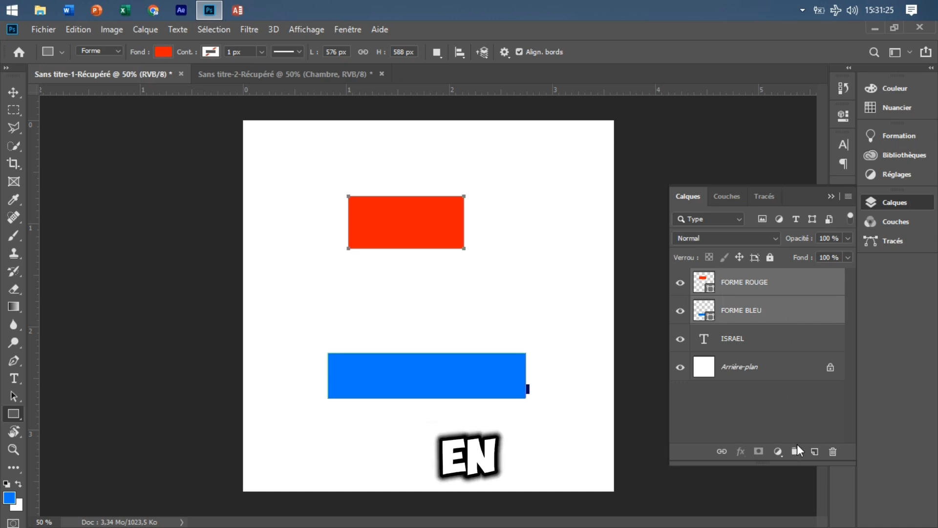
pyautogui.click(796, 452)
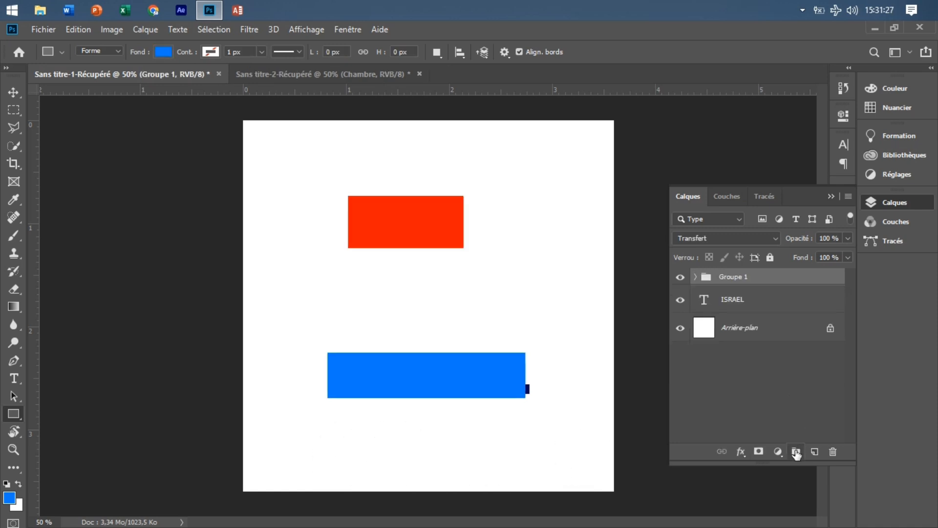
pyautogui.click(696, 277)
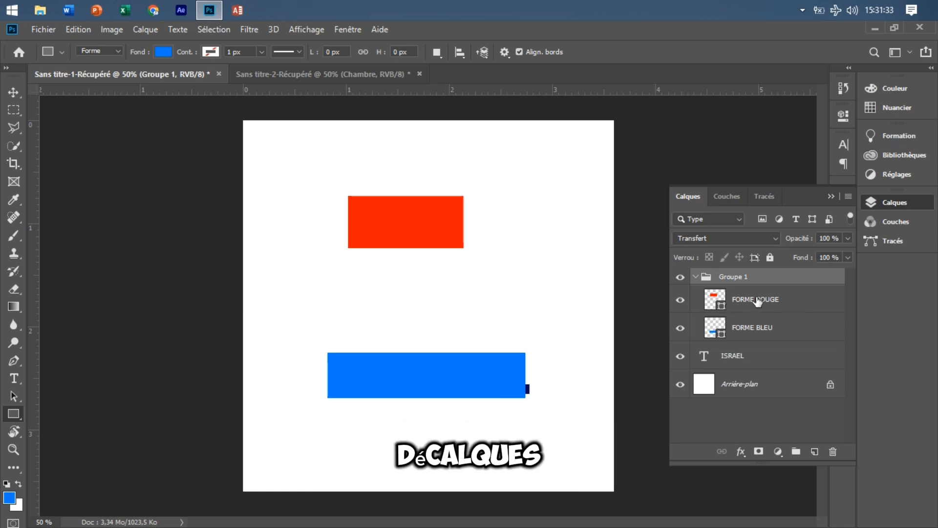
pyautogui.click(695, 278)
# Rename the group as GROUPE FORMES and give it the yellow (Jaune) colour label
pyautogui.doubleClick(733, 276)
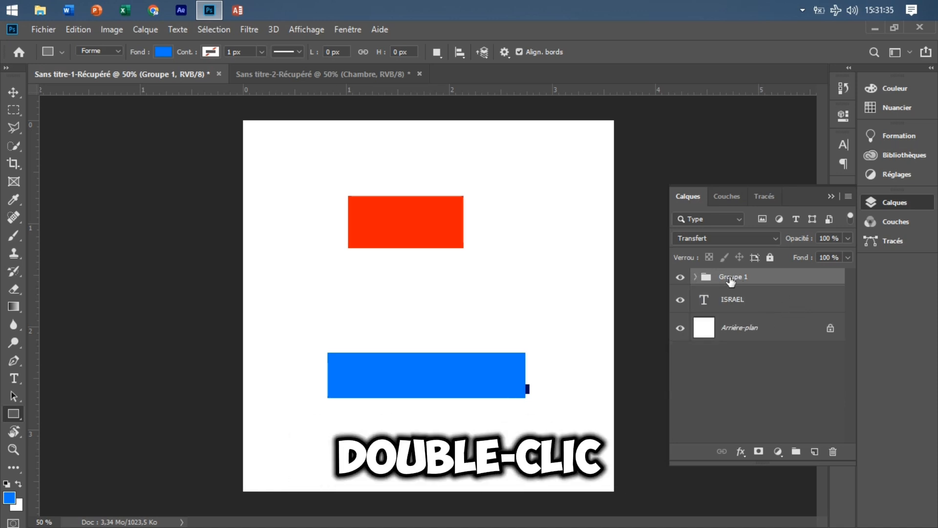
pyautogui.write('GROUPE')
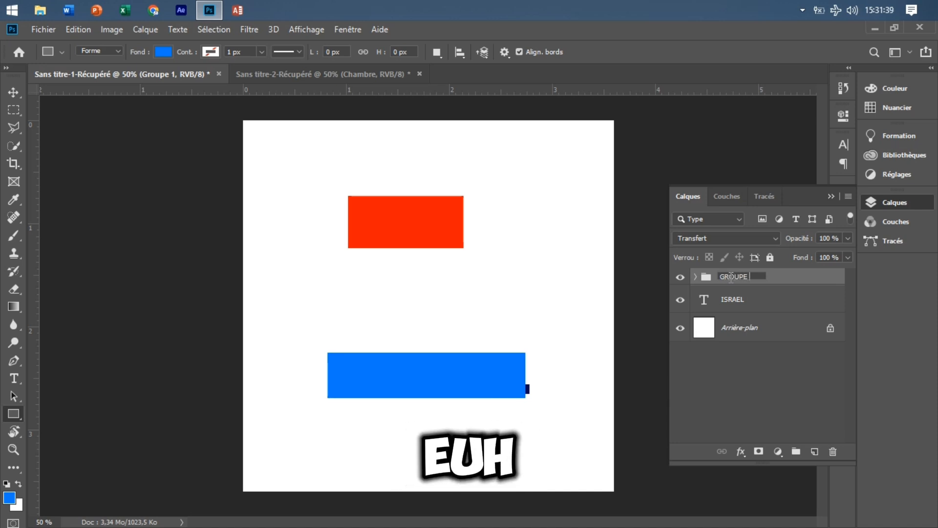
pyautogui.press('BackSpace')
pyautogui.press('BackSpace')
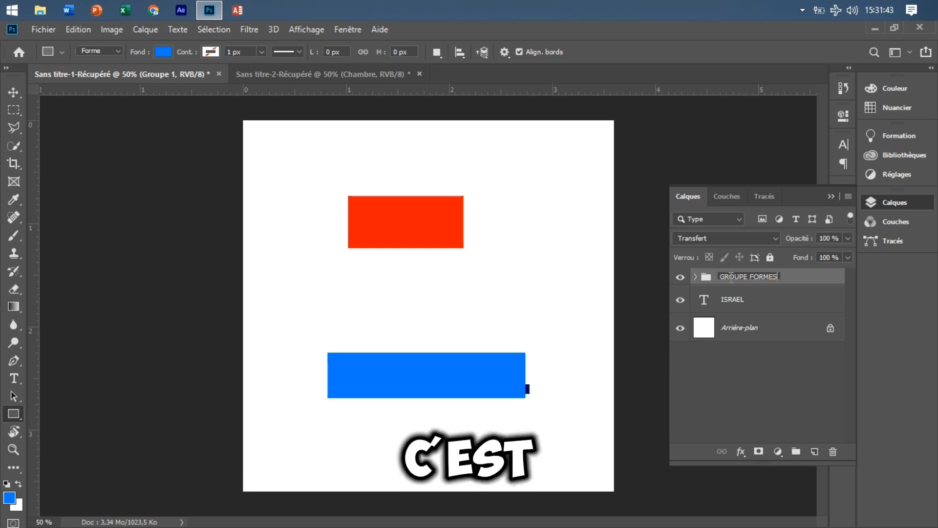
pyautogui.press('Return')
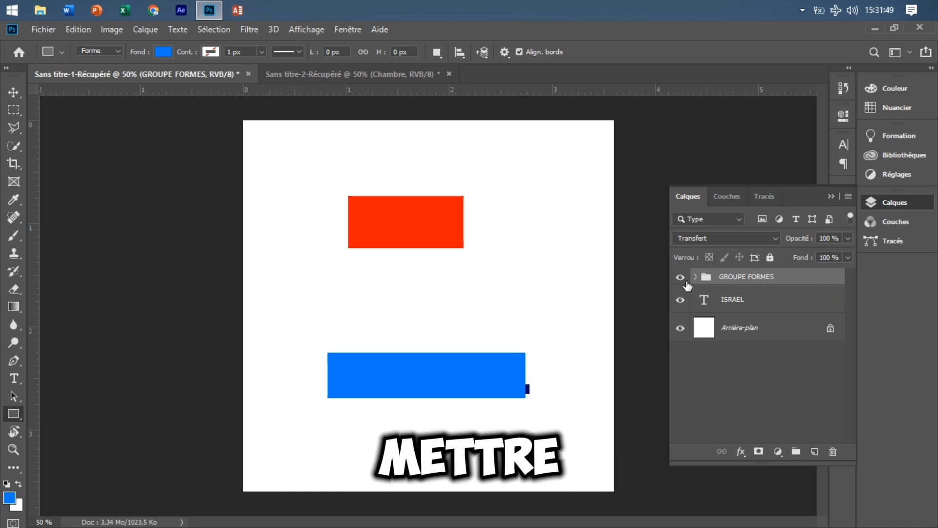
pyautogui.rightClick(785, 279)
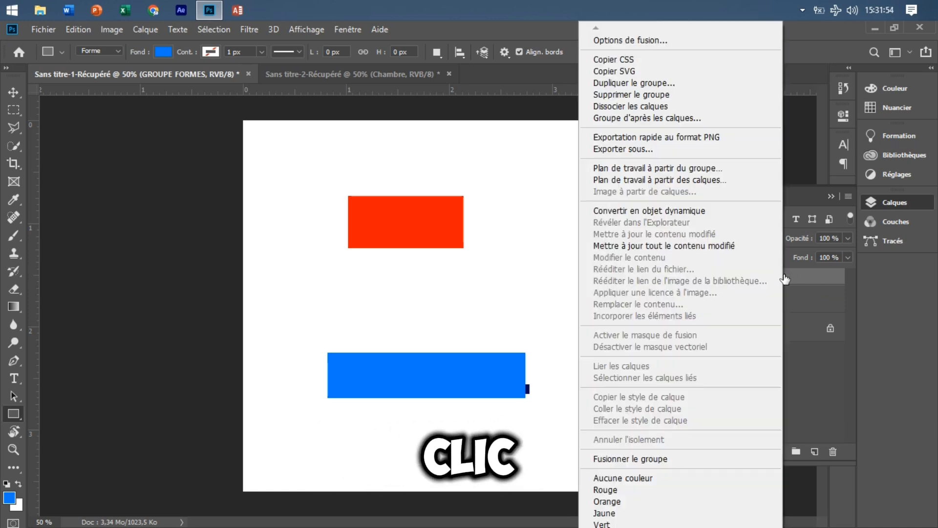
pyautogui.click(617, 512)
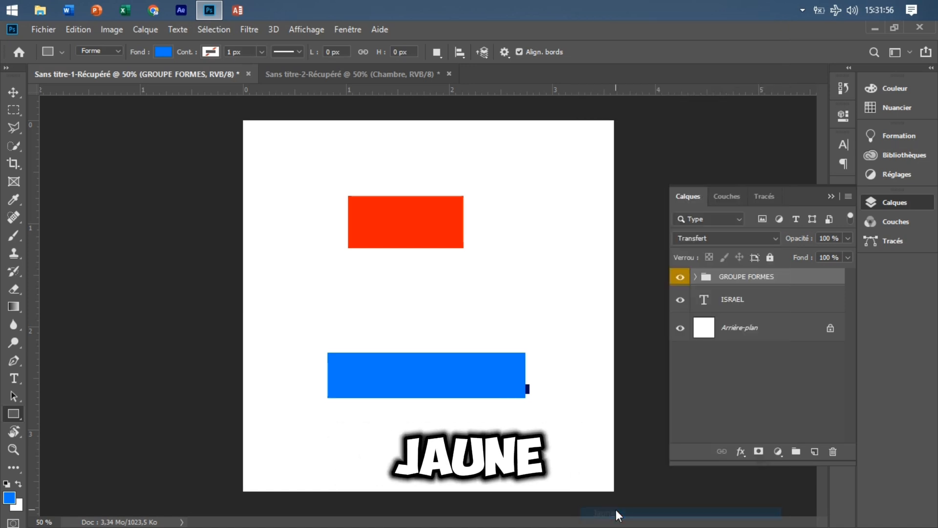
pyautogui.click(780, 305)
pyautogui.rightClick(780, 305)
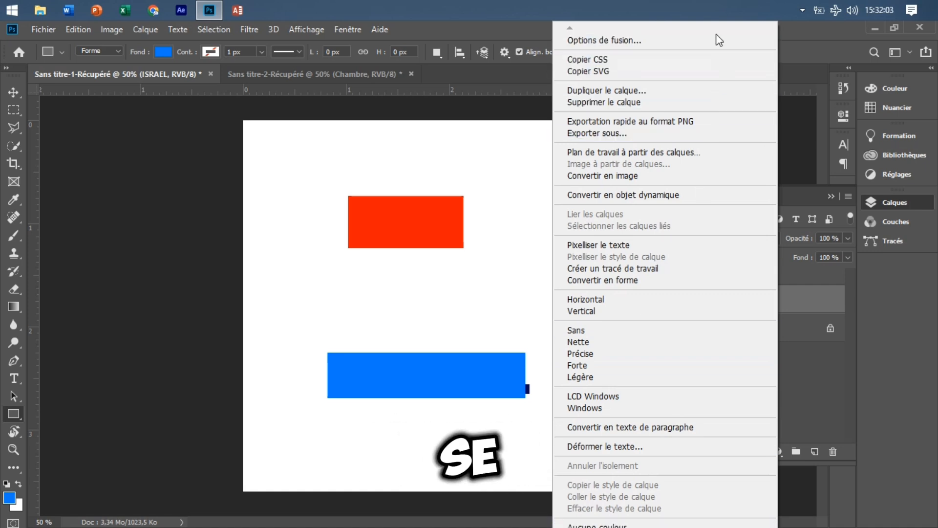
pyautogui.press('Escape')
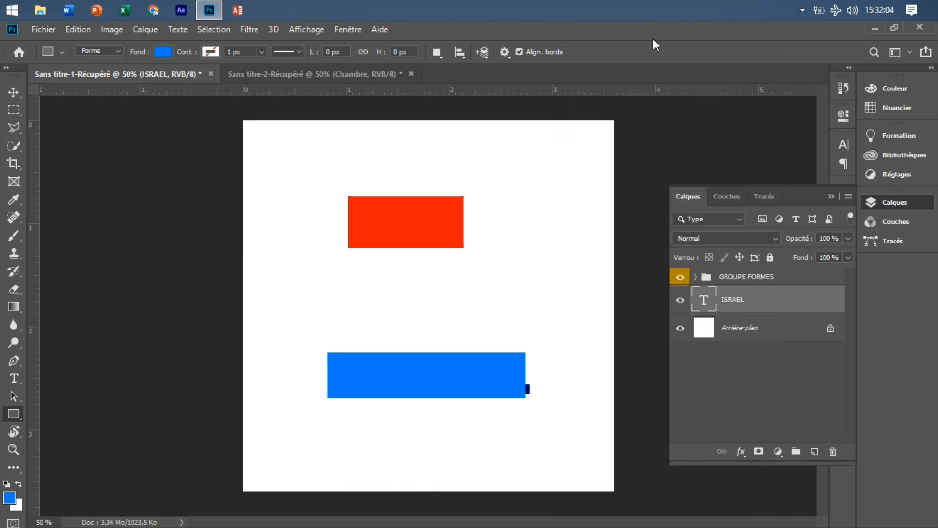
pyautogui.rightClick(768, 307)
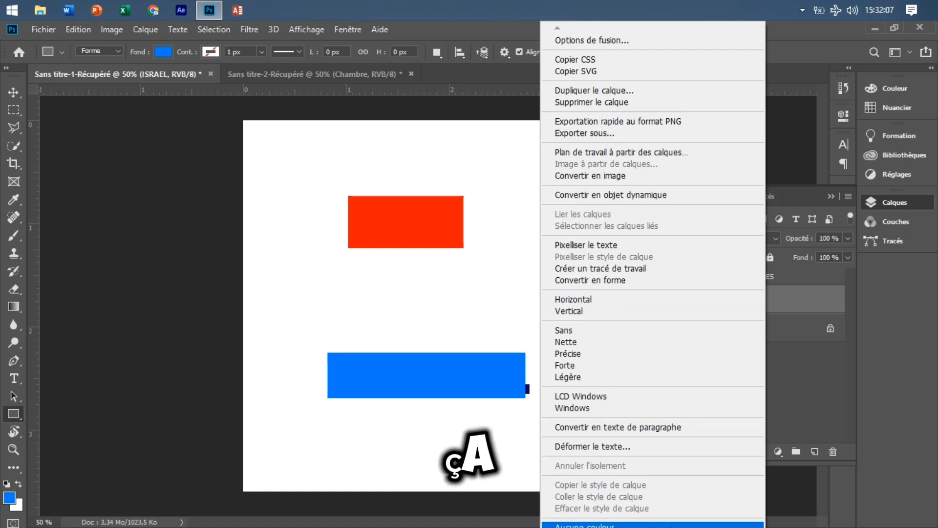
pyautogui.press('Escape')
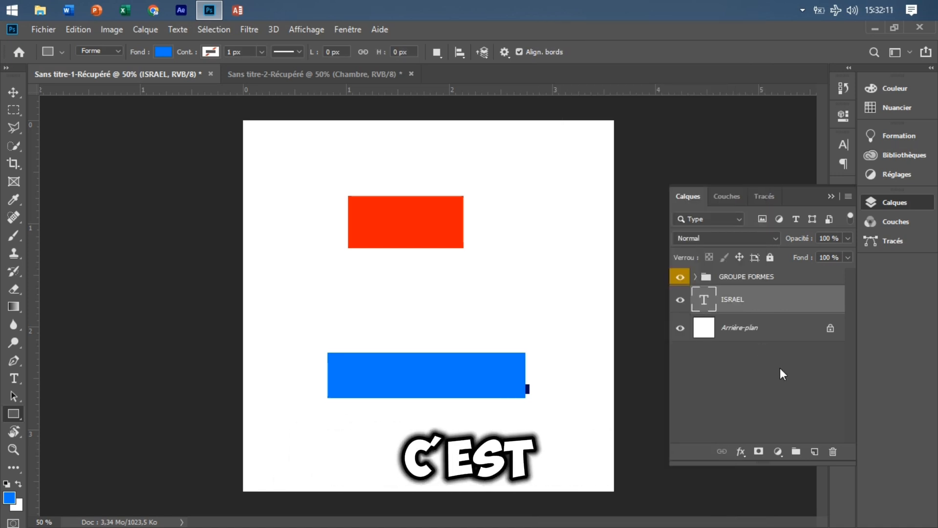
# Hide and show the text layer and the GROUPE FORMES group in turn, and deselect all layers
pyautogui.click(682, 300)
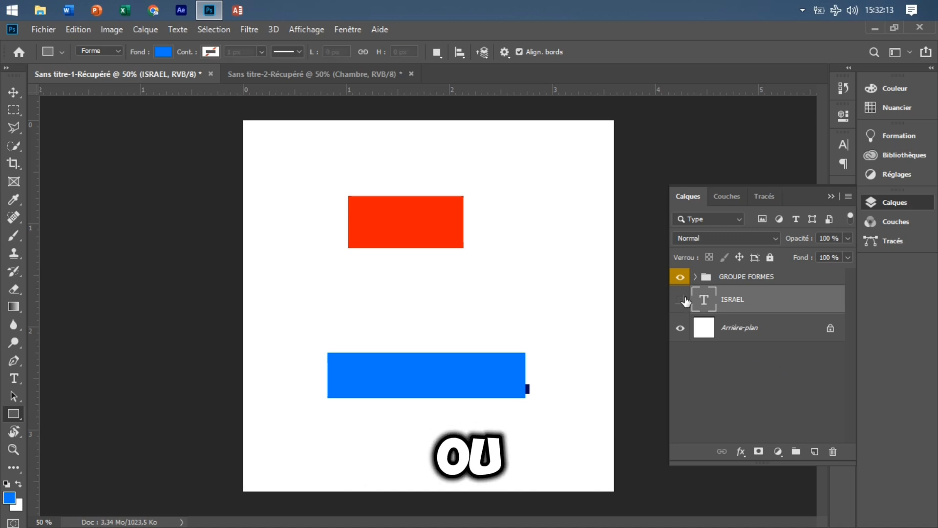
pyautogui.click(683, 300)
pyautogui.click(680, 277)
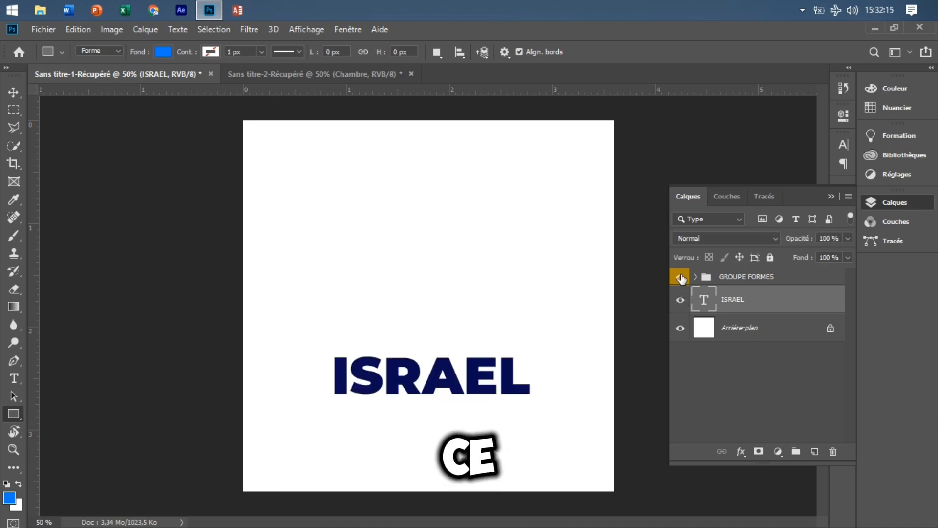
pyautogui.click(681, 277)
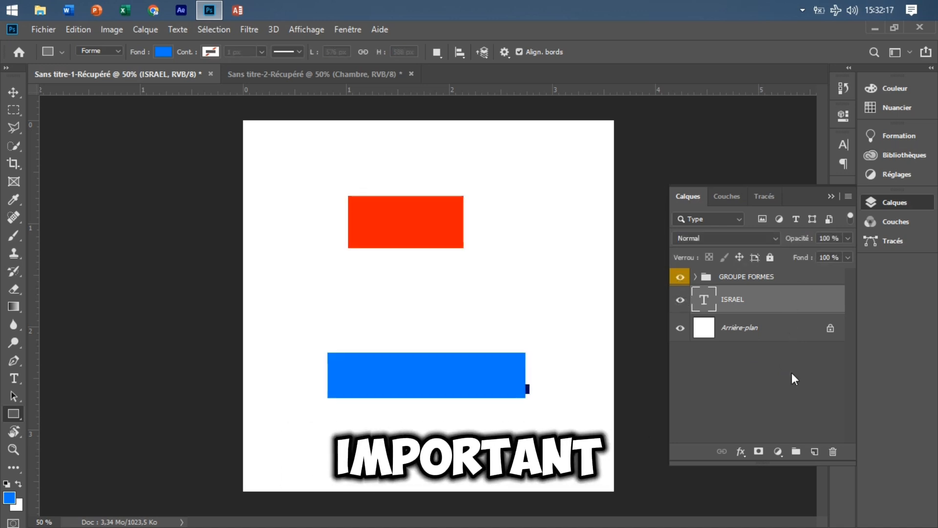
pyautogui.click(793, 377)
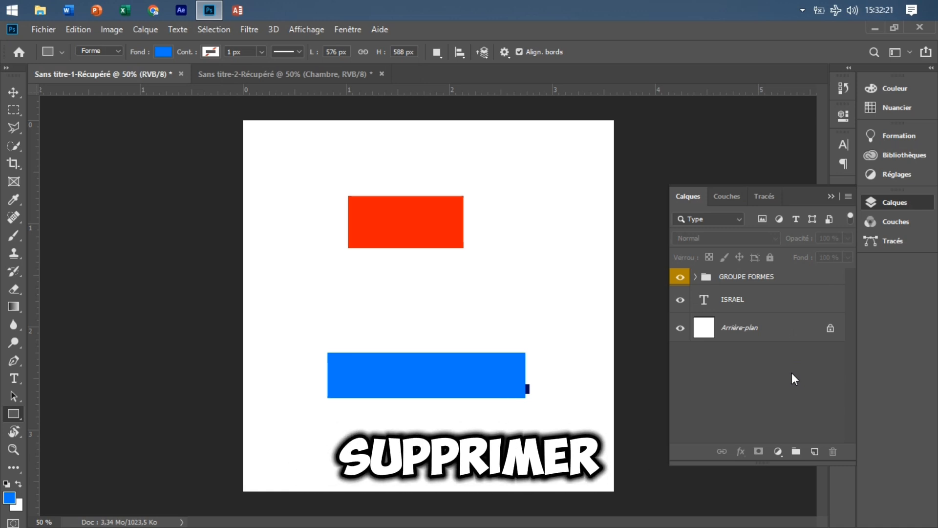
# Try deleting the text layer directly and undo the deletion
pyautogui.click(777, 304)
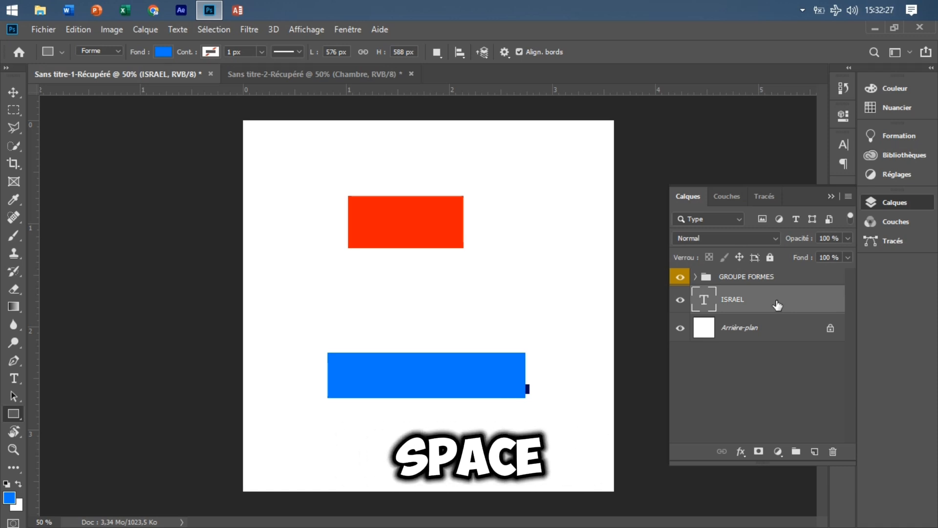
pyautogui.press('Delete')
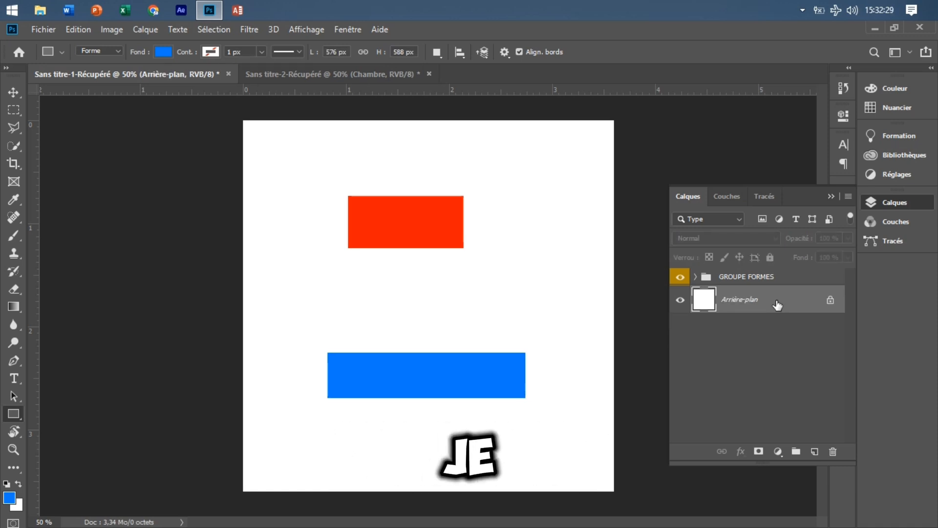
pyautogui.hotkey('ctrl', 'z')
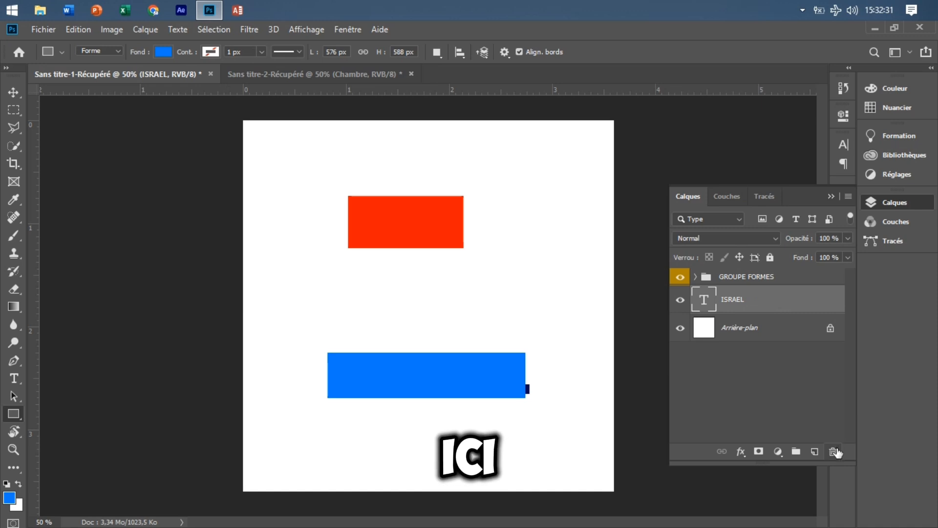
# Delete the text layer from the layer stack and confirm its removal
pyautogui.click(834, 452)
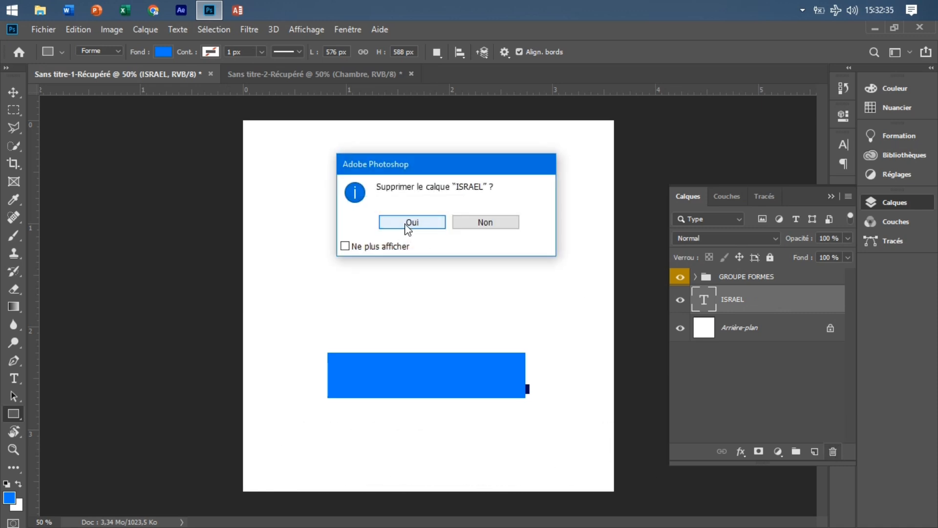
pyautogui.click(487, 223)
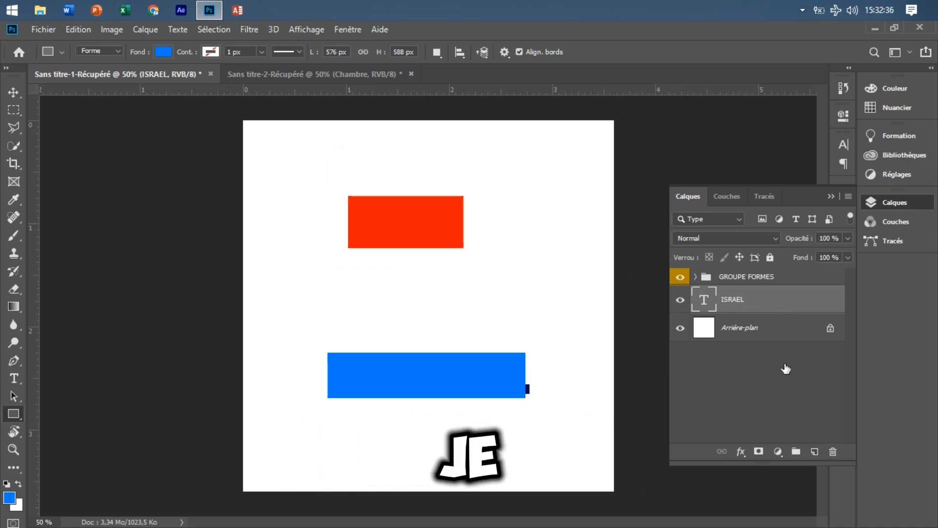
pyautogui.click(834, 451)
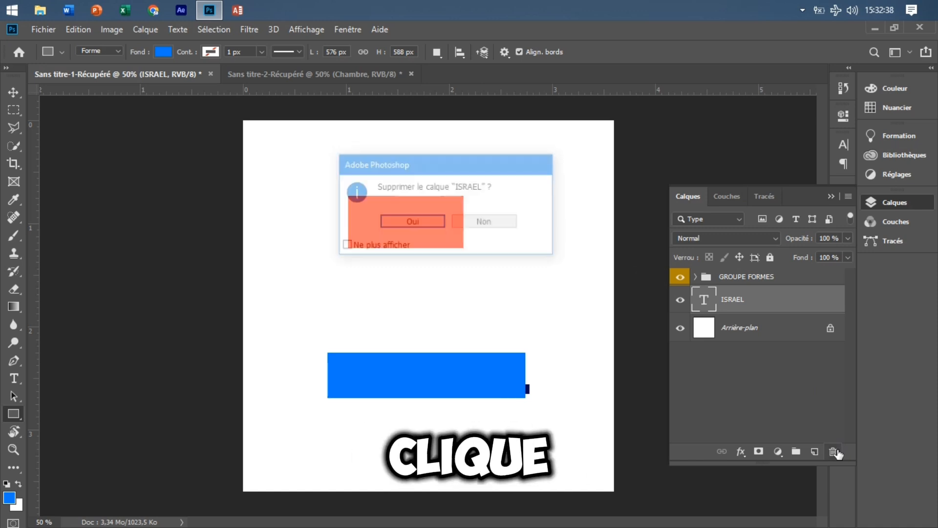
pyautogui.click(412, 222)
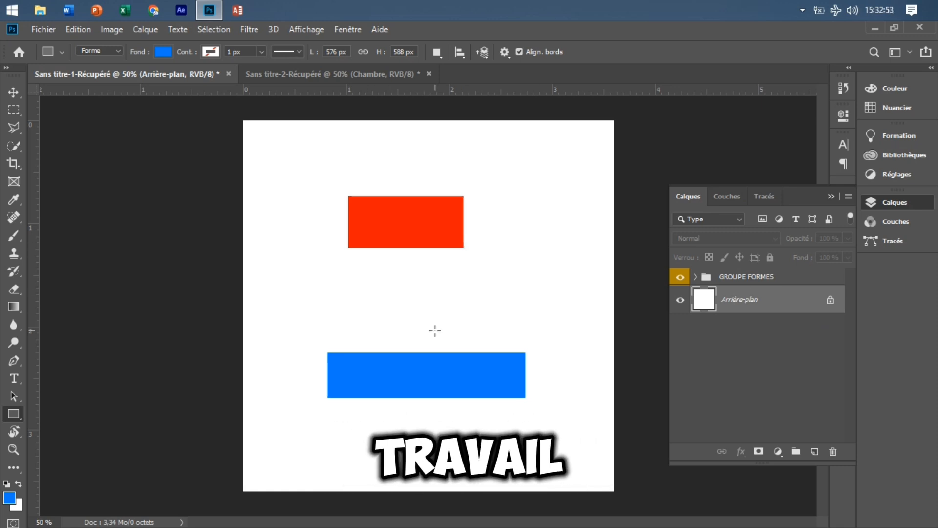
# Place 1696493647458.jpg from the Images folder as a linked image, scaled to about 13.4% in the left half of the canvas
pyautogui.click(47, 28)
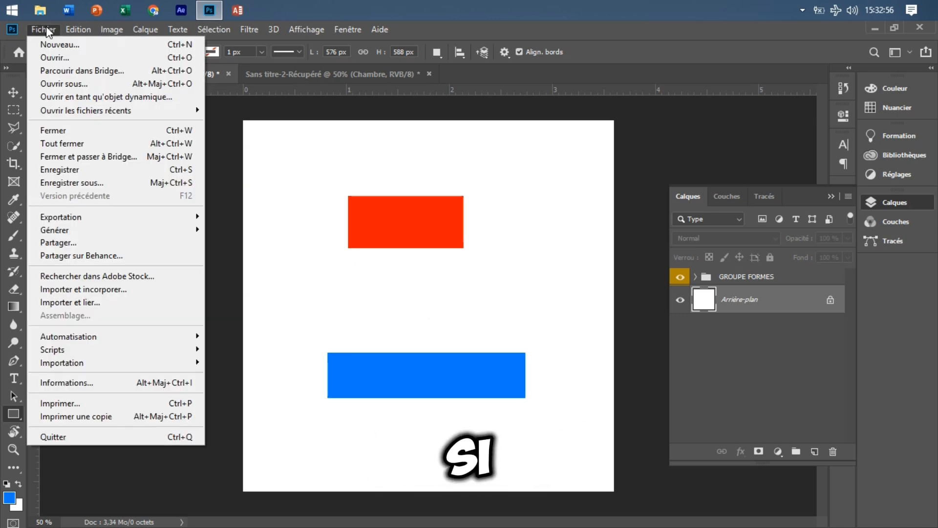
pyautogui.click(108, 302)
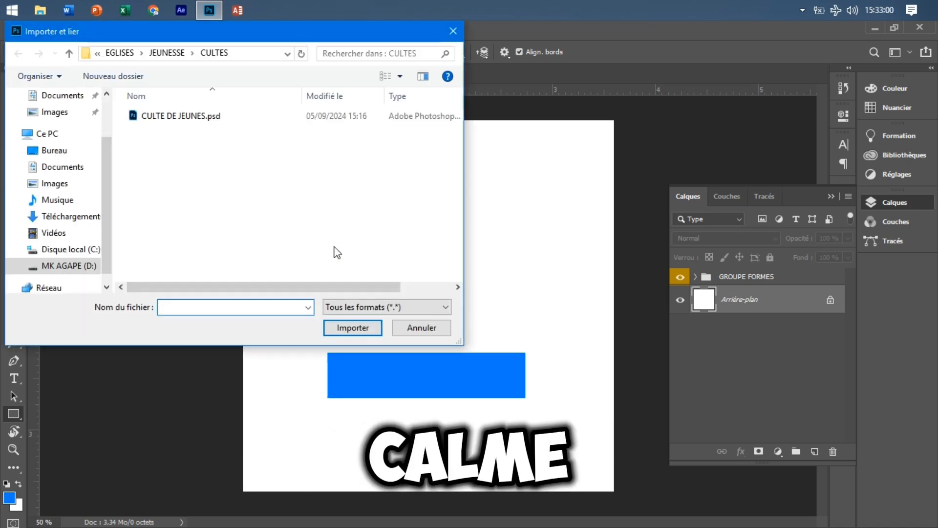
pyautogui.click(57, 200)
pyautogui.click(61, 167)
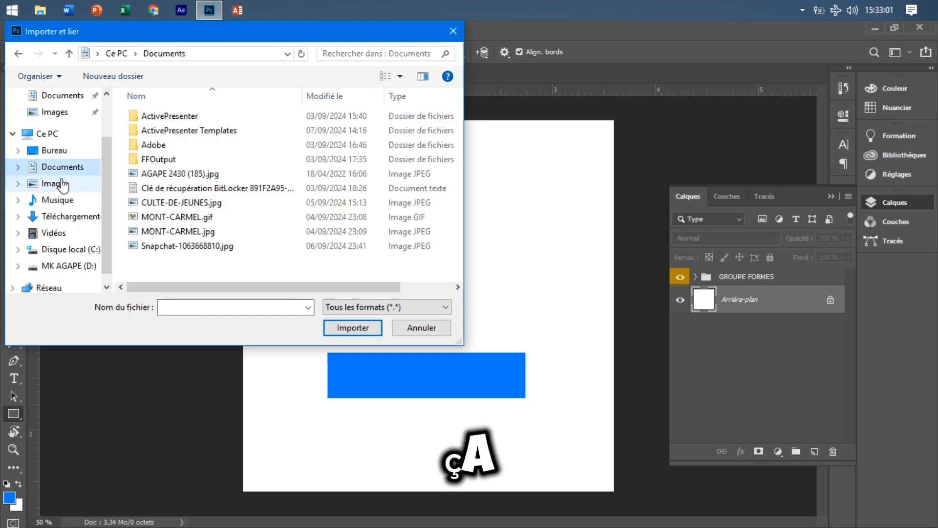
pyautogui.click(62, 183)
pyautogui.click(172, 125)
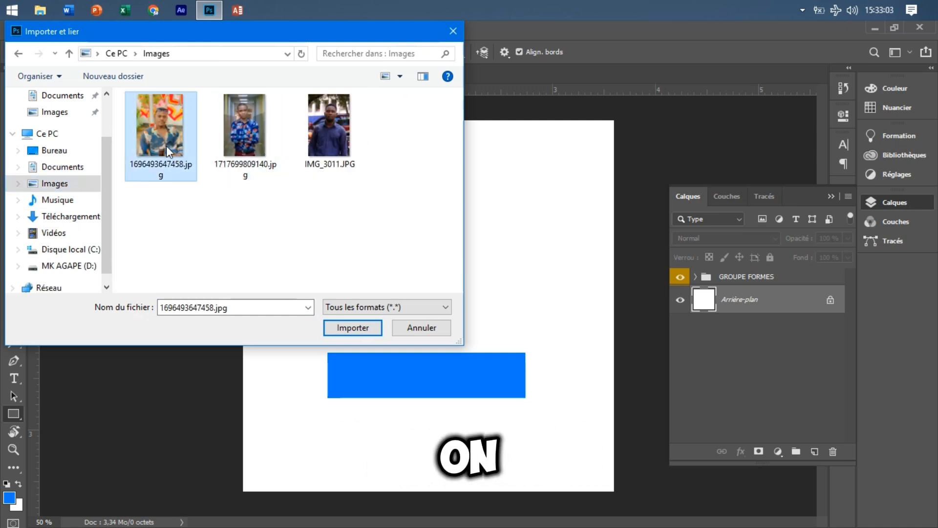
pyautogui.click(338, 327)
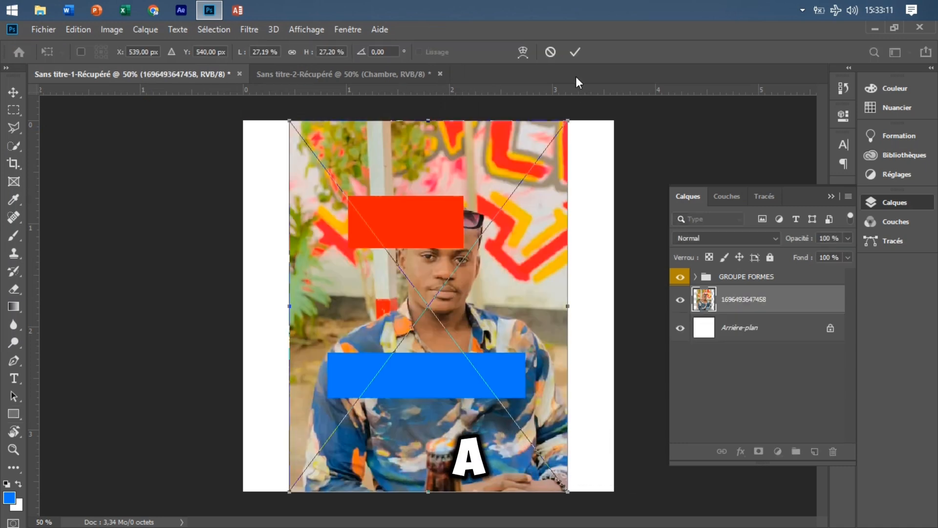
pyautogui.moveTo(570, 118); pyautogui.dragTo(352, 251)
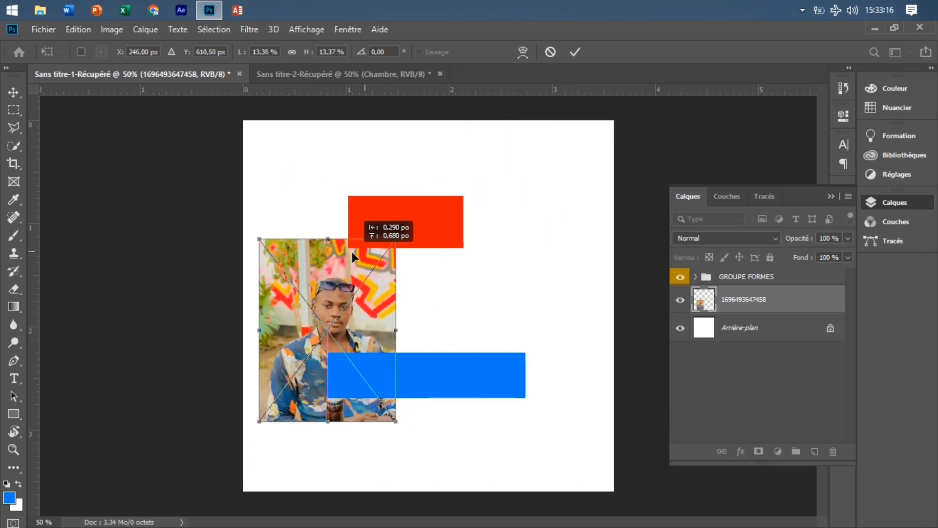
pyautogui.click(575, 52)
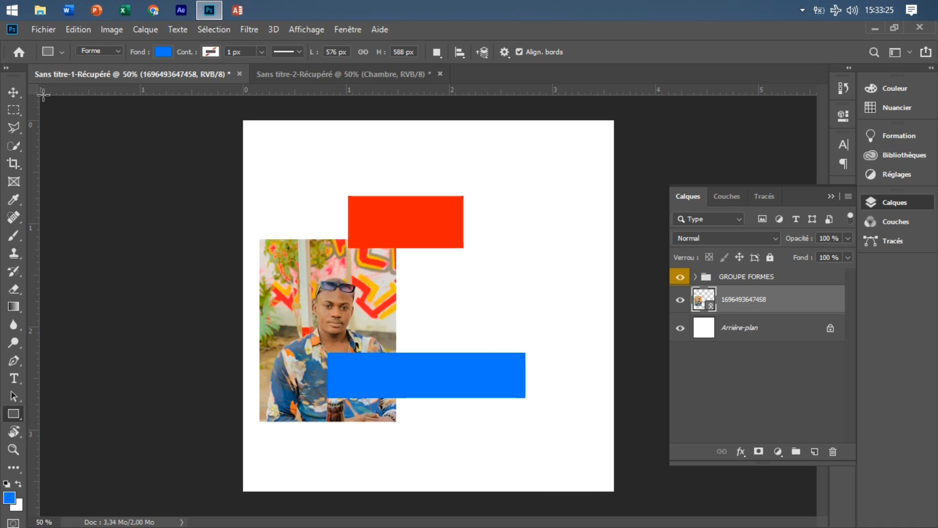
# Move the GROUPE FORMES group below the photo layer in the stacking order
pyautogui.click(13, 92)
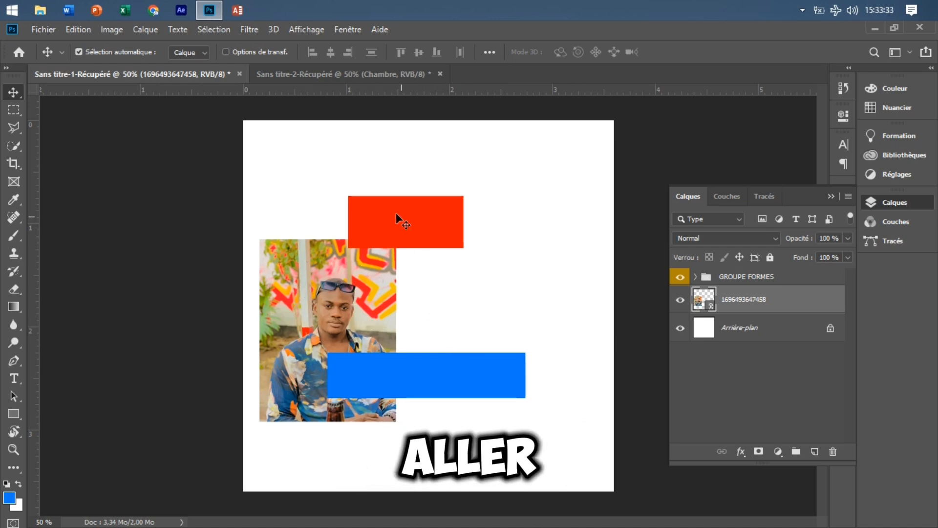
pyautogui.click(788, 277)
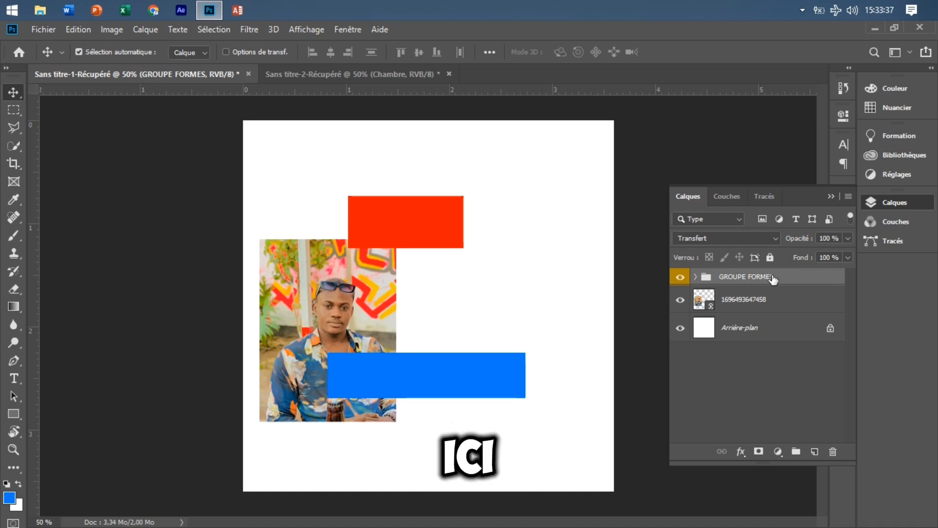
pyautogui.moveTo(774, 279); pyautogui.dragTo(778, 314)
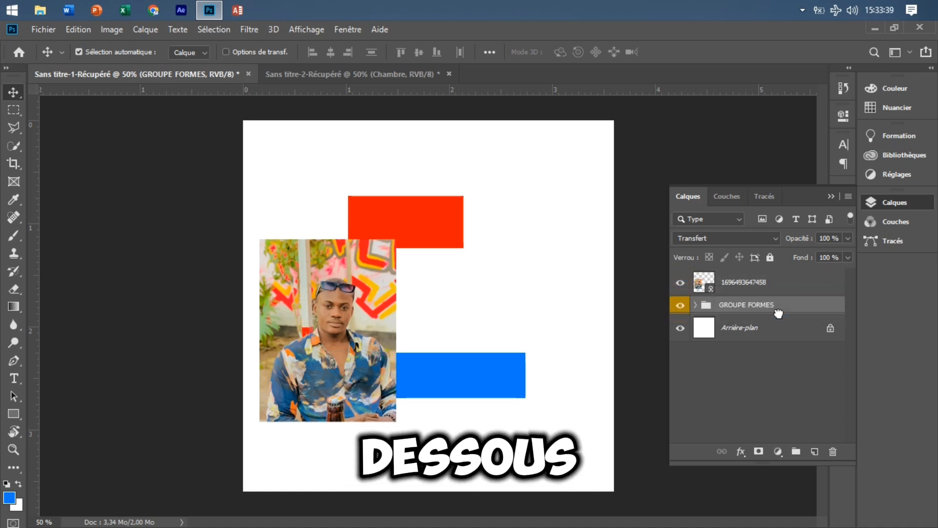
# Move the photo over the red rectangle's right part, flush with the blue rectangle's right edge, and minimize the program with the layer list collapsed
pyautogui.moveTo(334, 325); pyautogui.dragTo(476, 250)
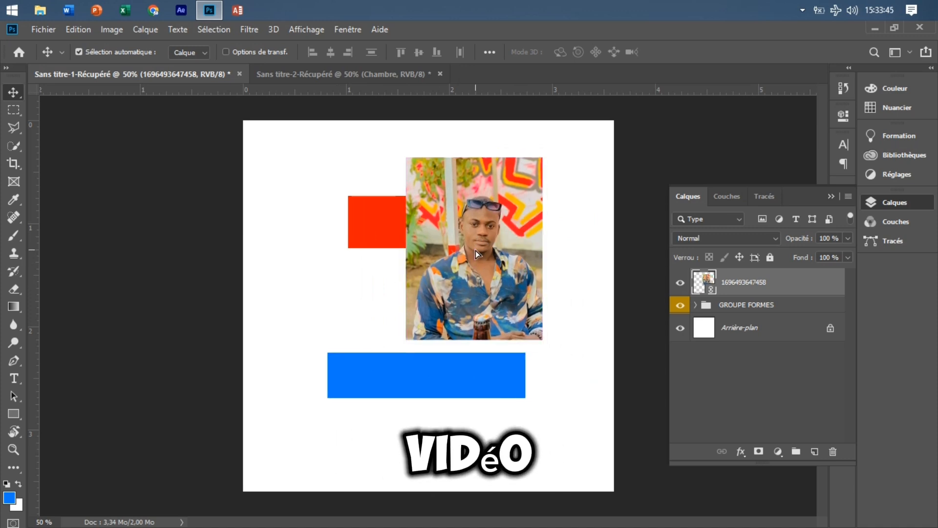
pyautogui.click(593, 235)
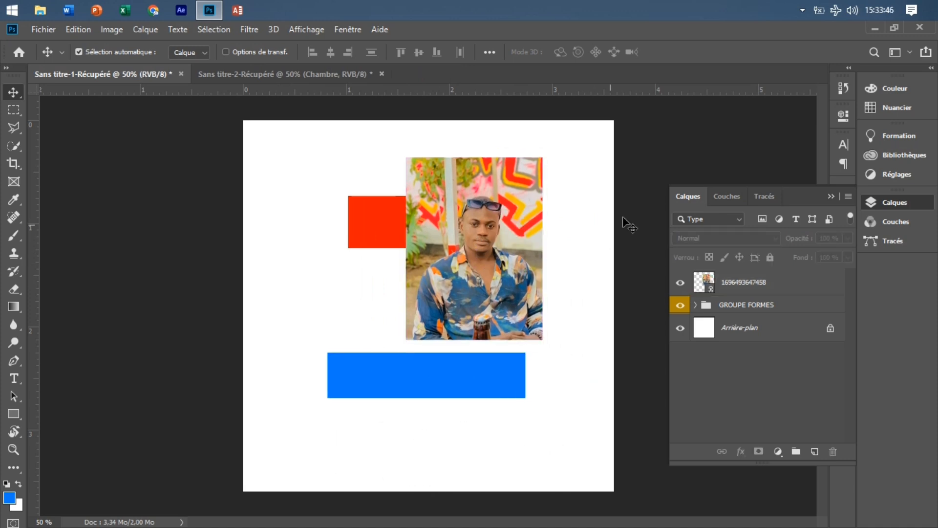
pyautogui.click(831, 197)
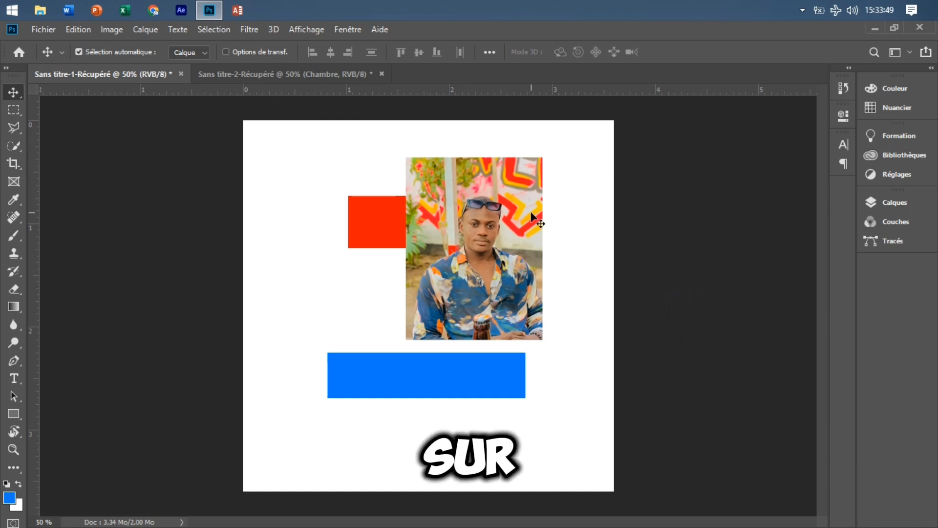
pyautogui.moveTo(531, 214)
pyautogui.mouseDown()
pyautogui.moveTo(376, 204)
pyautogui.moveTo(530, 198)
pyautogui.moveTo(514, 212)
pyautogui.mouseUp()
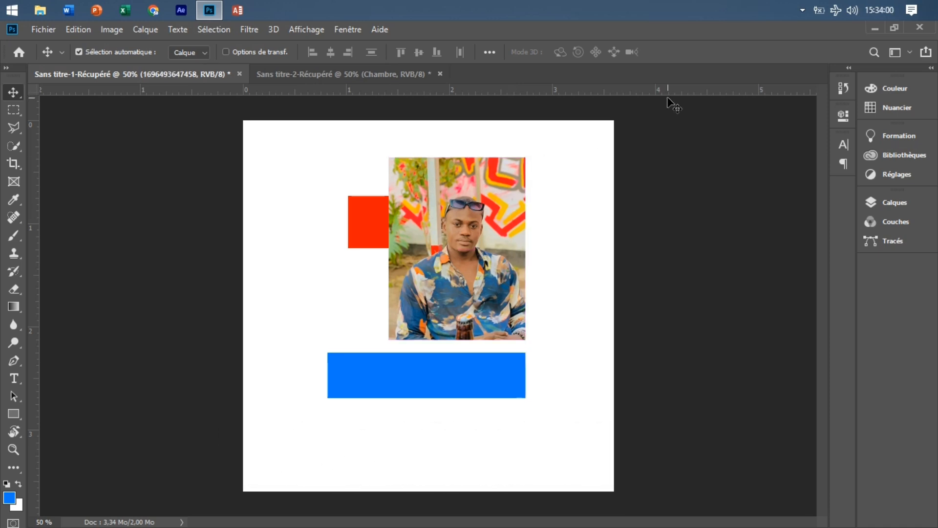
pyautogui.click(875, 29)
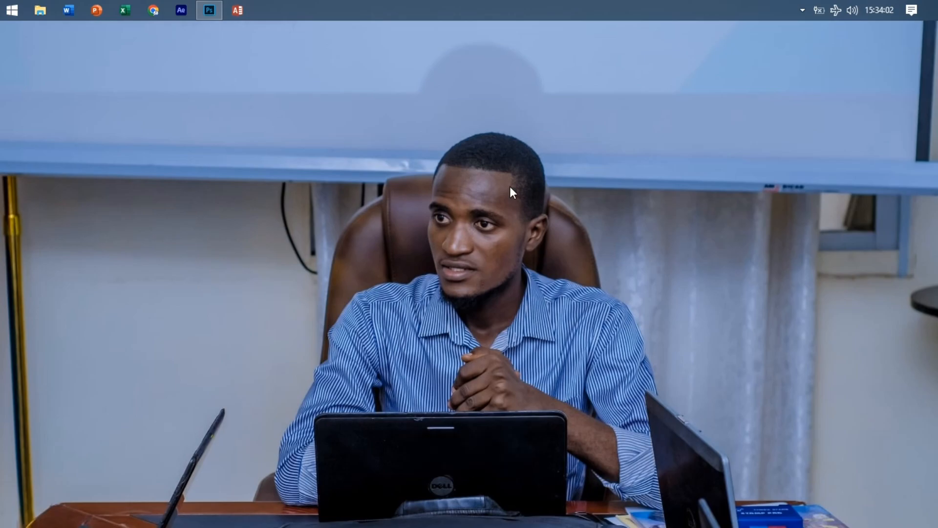